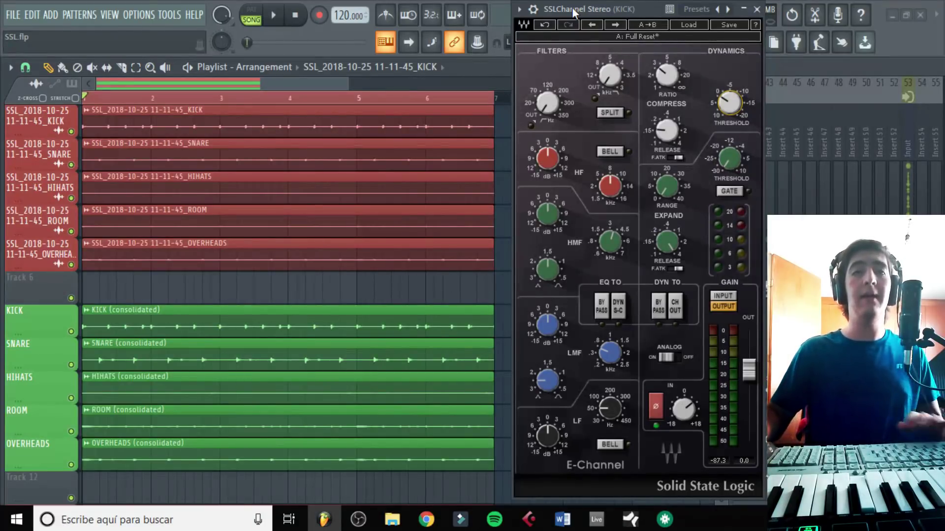
Move the SSLChannel window over the playlist's track names, and switch its level meter to input and back to output
drag(573, 11, 104, 4)
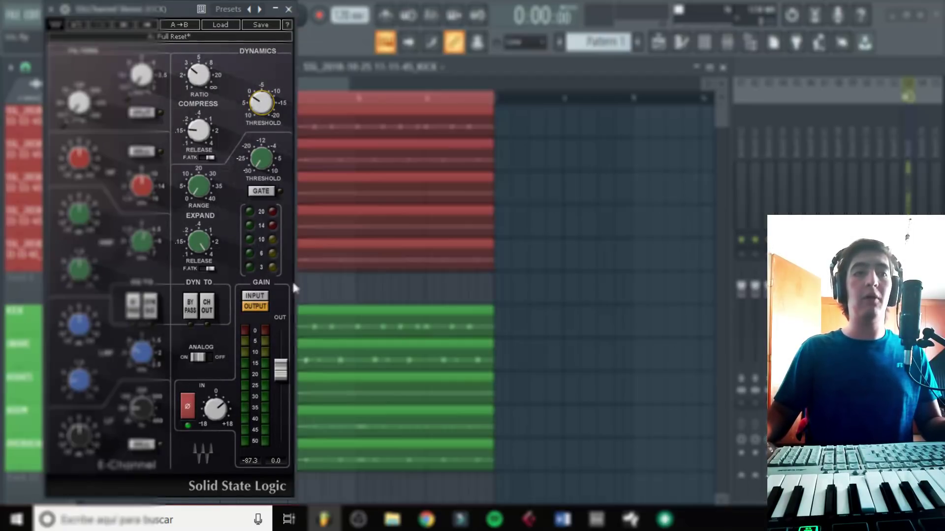
drag(212, 400, 200, 400)
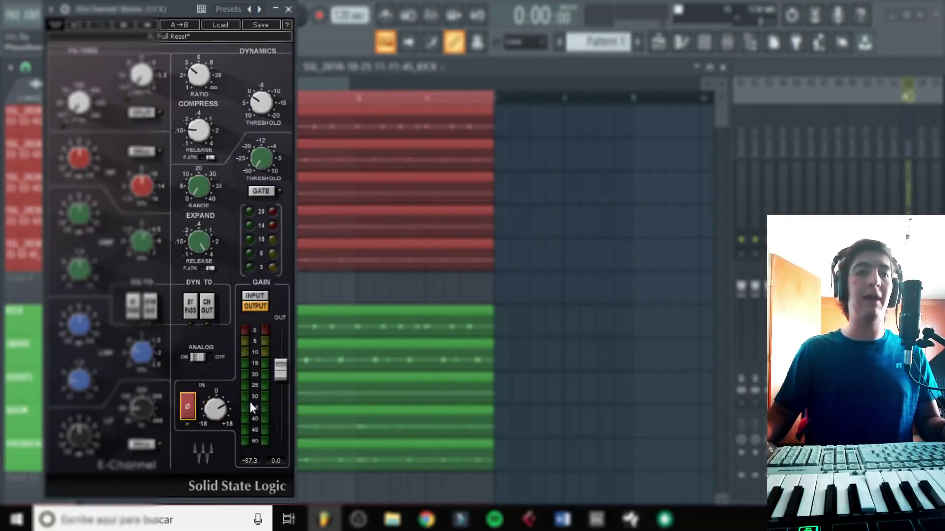
click(258, 296)
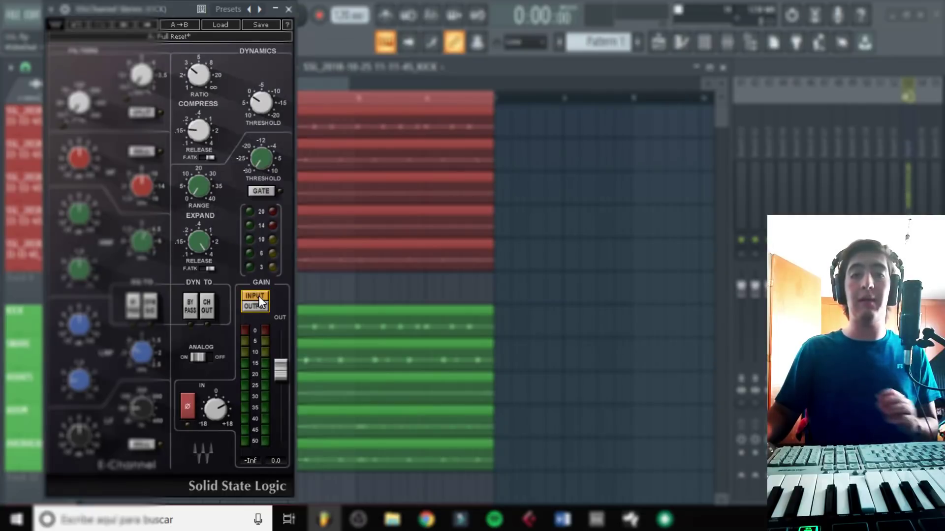
click(256, 308)
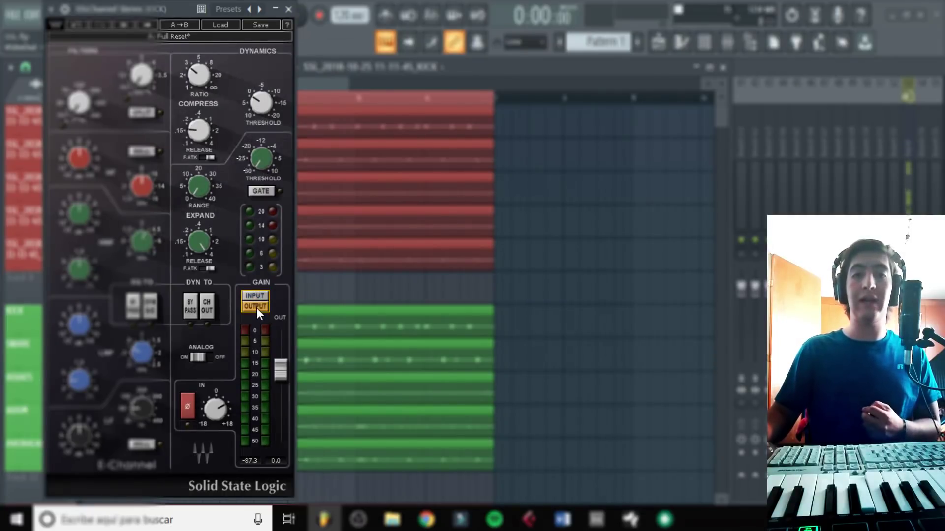
Set the channel's output fader to -0.8 dB and try its analog switch
drag(281, 368, 284, 369)
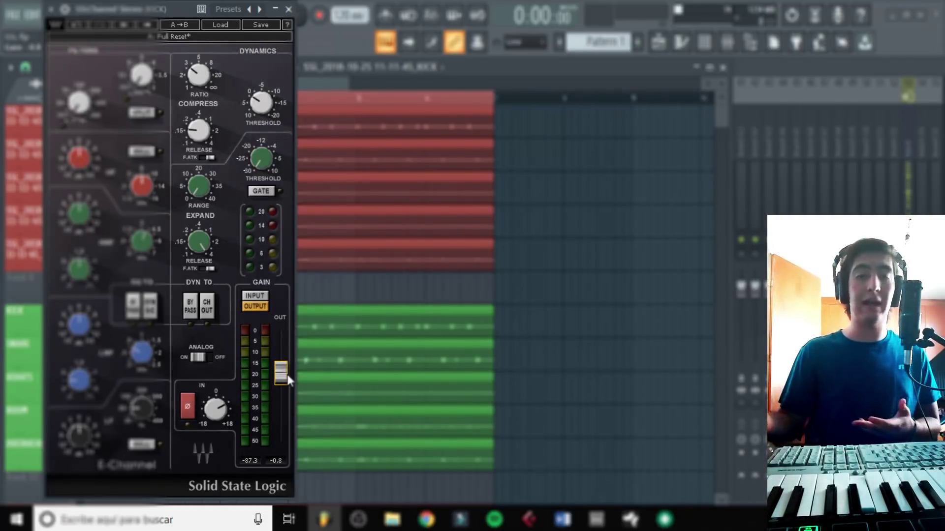
click(199, 357)
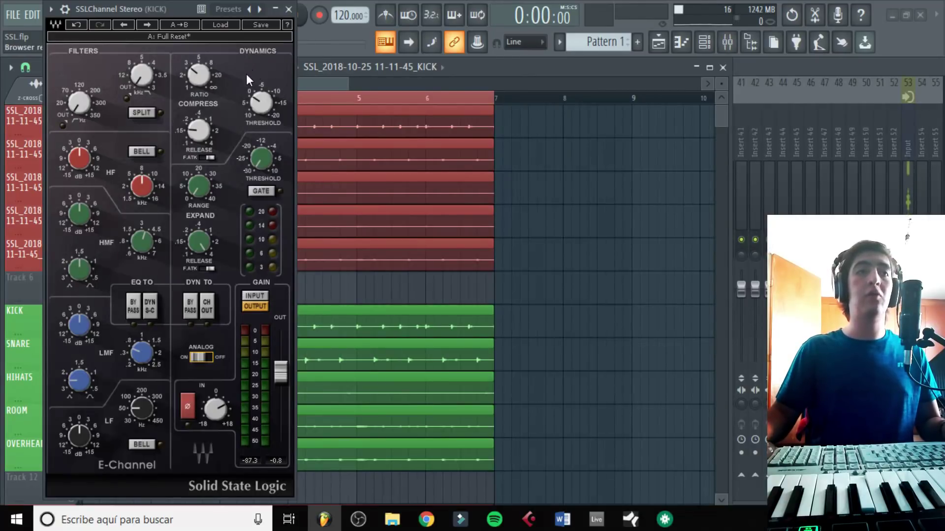
Adjust the compressor's release and threshold, and sweep its ratio from 2.5 up to infinity
drag(193, 65, 193, 56)
drag(205, 134, 205, 125)
drag(267, 96, 266, 90)
drag(198, 75, 196, 85)
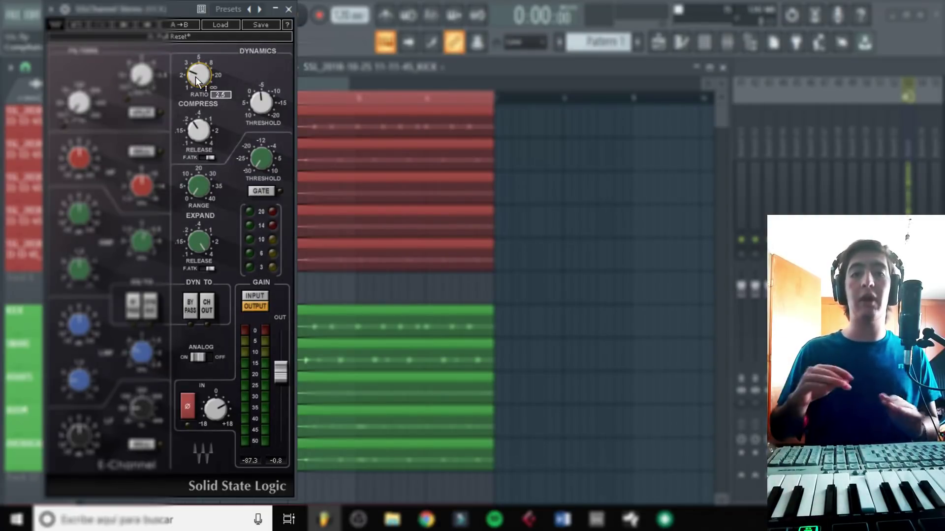
drag(196, 80, 196, 80)
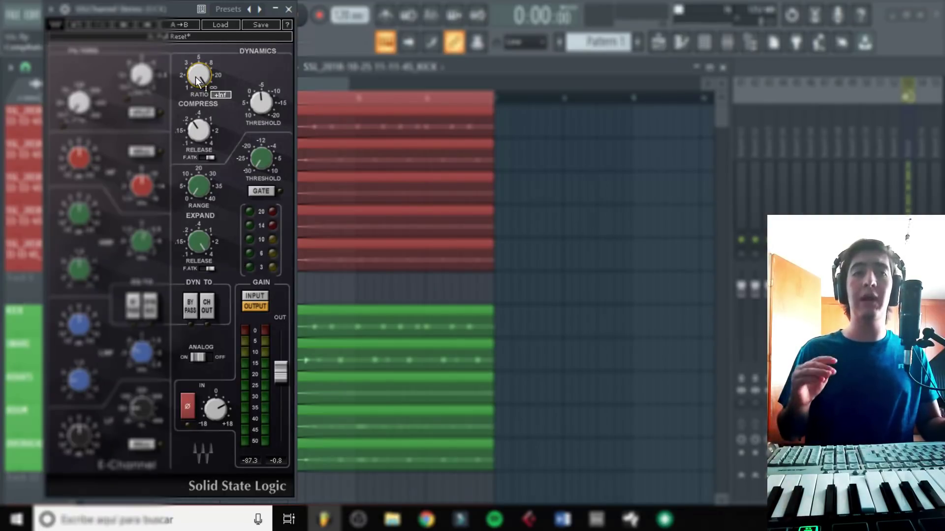
Set the compressor's release to 4.00 with fast attack enabled, and move its threshold to between 0 and -5
mouse_move(199, 132)
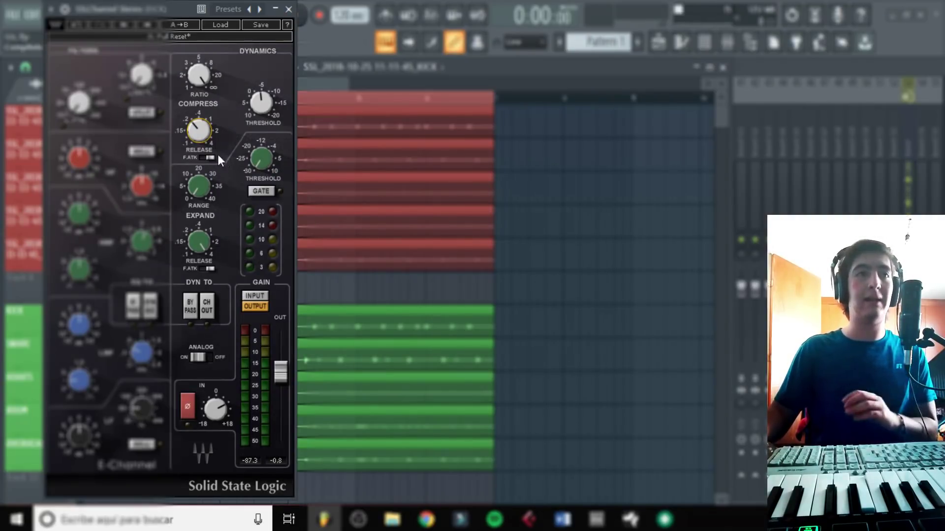
drag(199, 130, 208, 137)
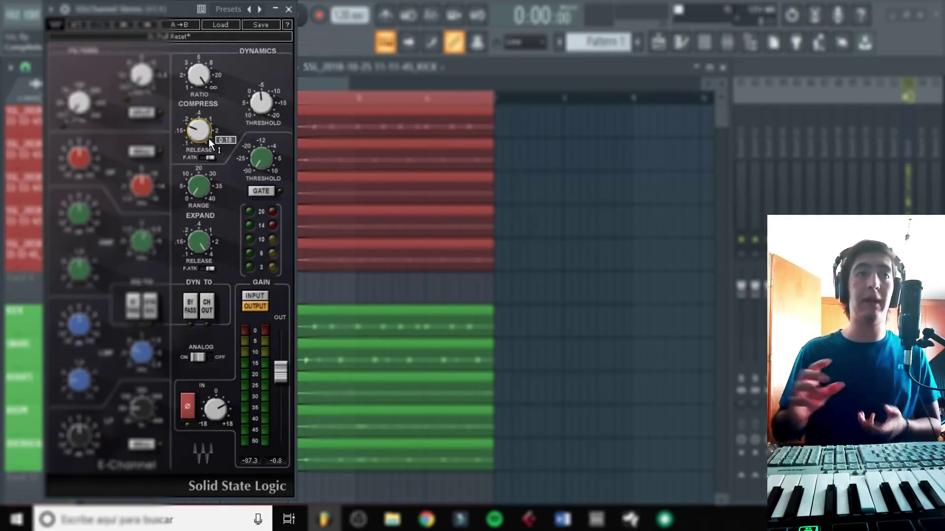
drag(199, 133, 205, 141)
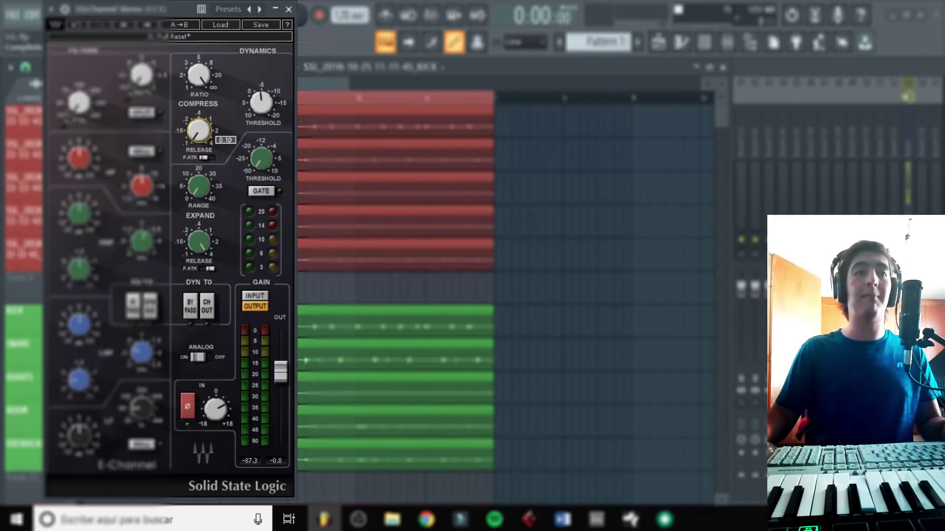
drag(193, 140, 193, 125)
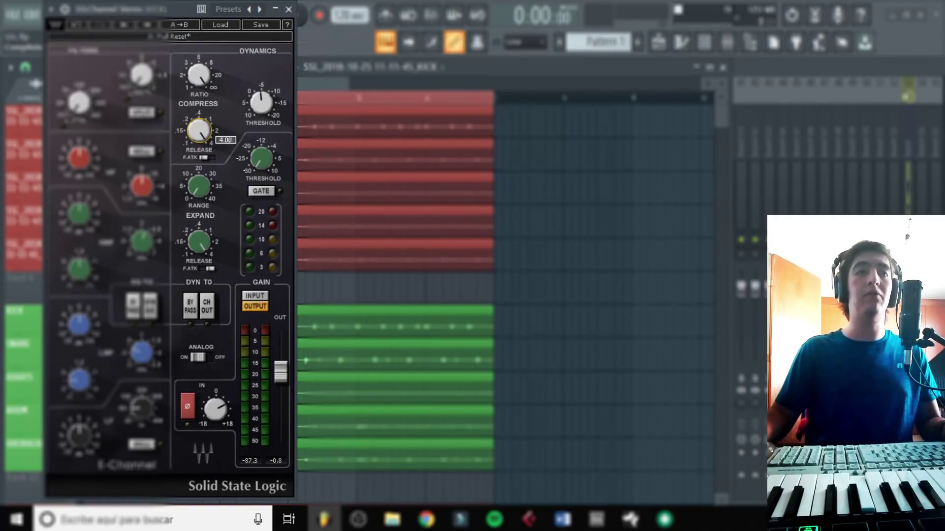
drag(267, 90, 268, 92)
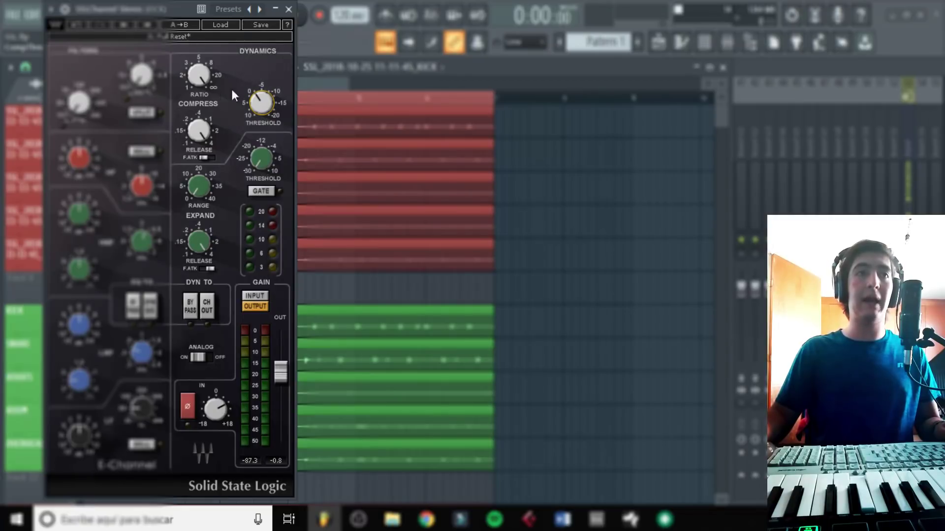
Set the expander's range to about 15 and adjust its threshold and release
mouse_move(253, 98)
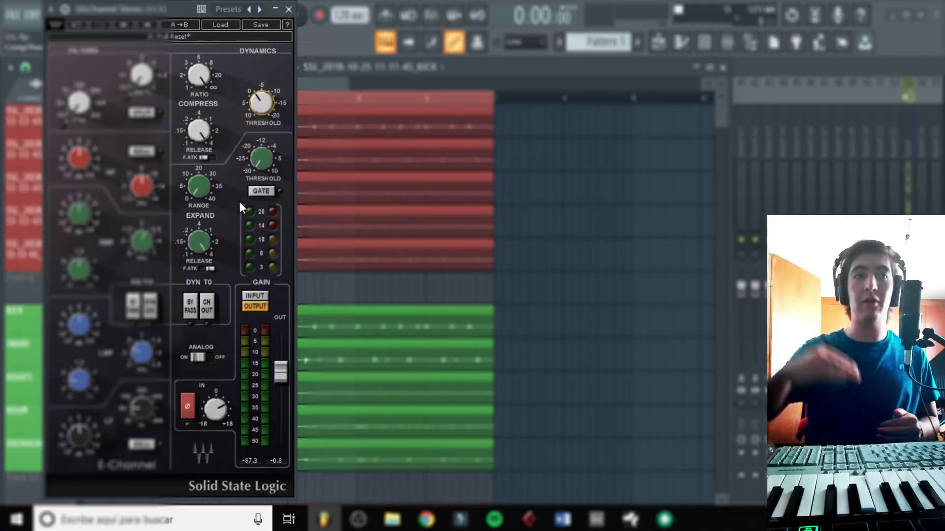
drag(261, 158, 261, 149)
drag(210, 190, 211, 182)
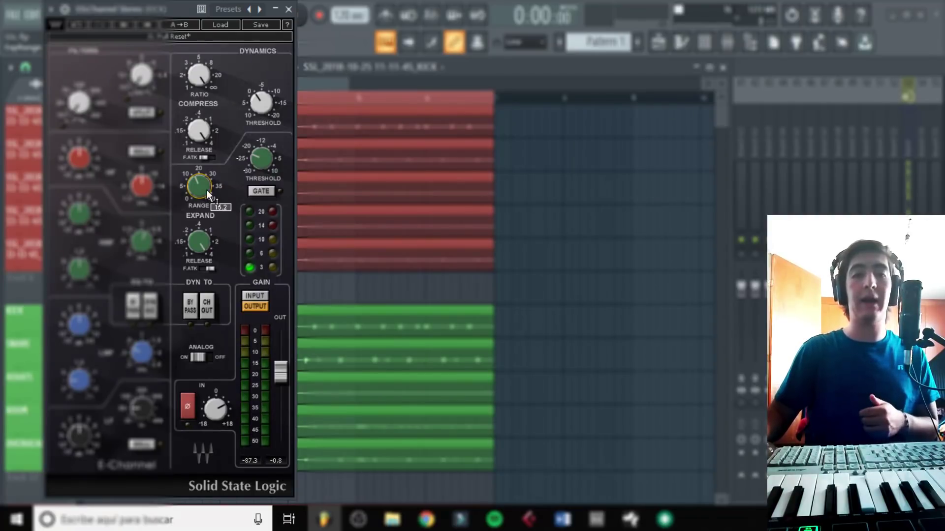
drag(206, 242, 196, 231)
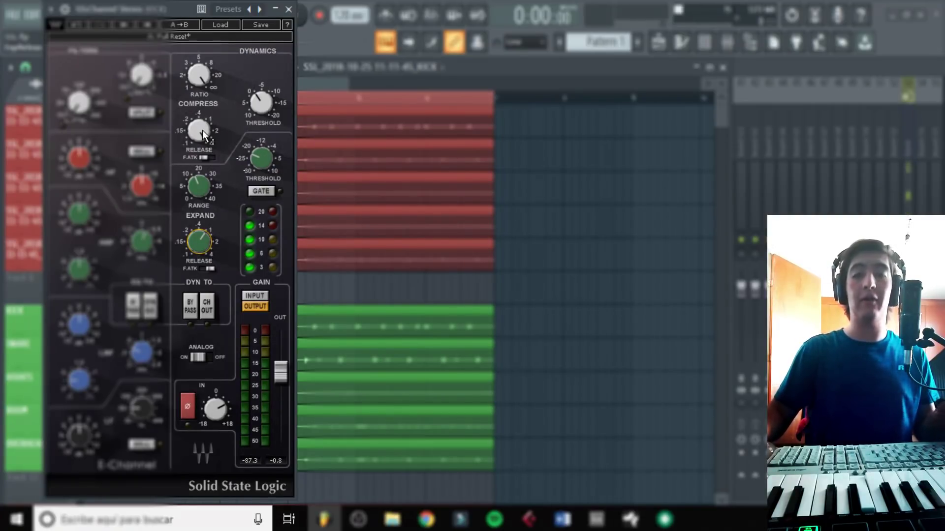
Try the expander's gate mode, and bypass and re-enable the dynamics section
click(260, 191)
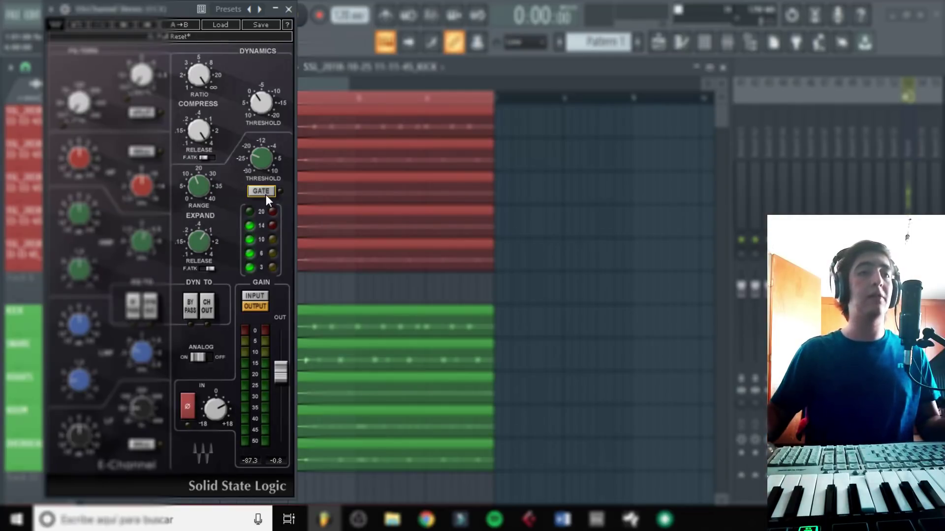
click(191, 307)
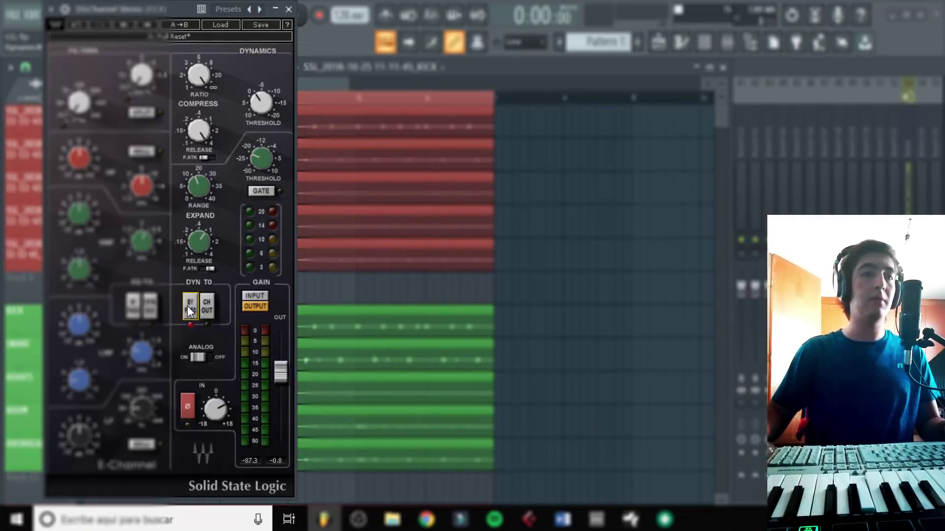
click(190, 310)
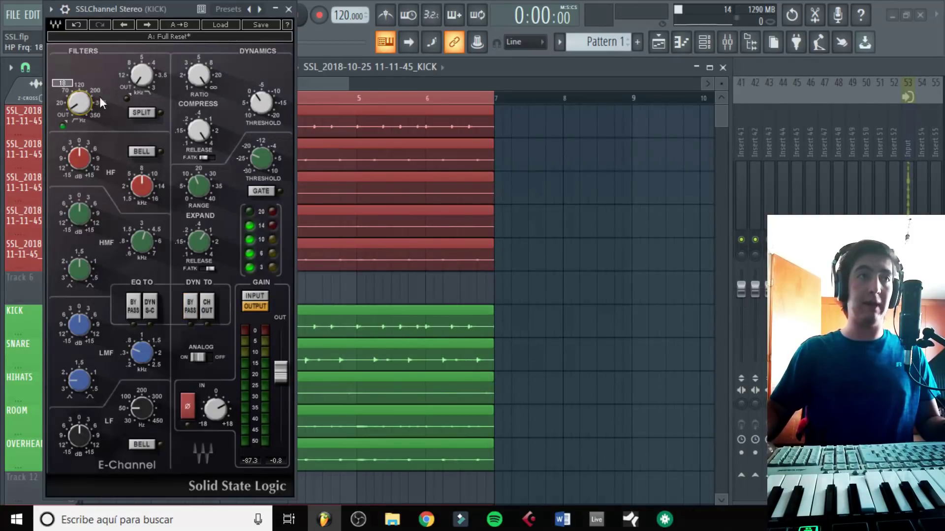
Sweep the high-pass filter up to 350 Hz and return it to Out
scroll(76, 108, up, 1)
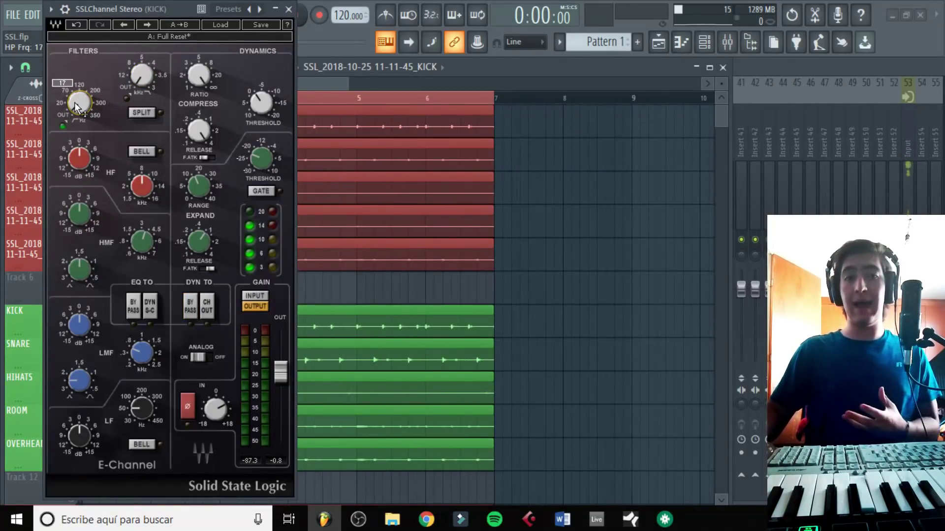
scroll(59, 125, up, 2)
scroll(69, 123, up, 1)
scroll(79, 113, up, 1)
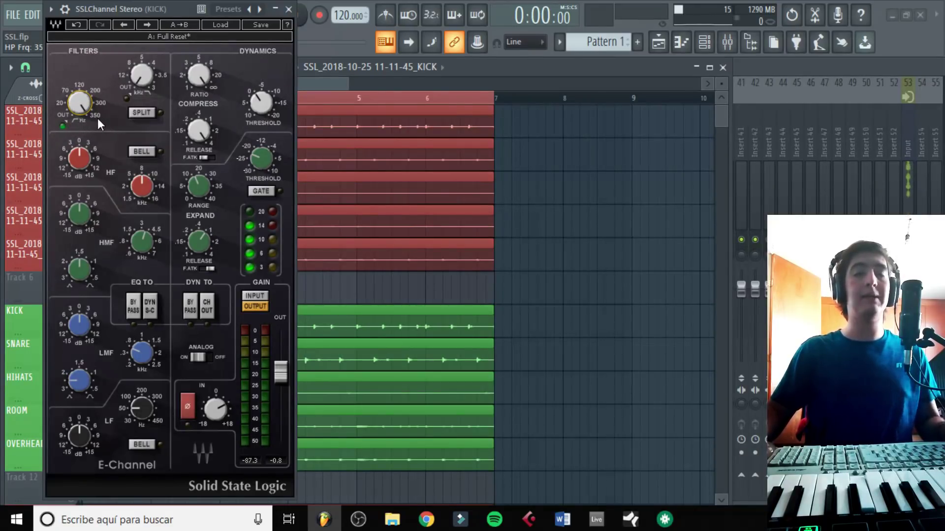
scroll(97, 118, down, 2)
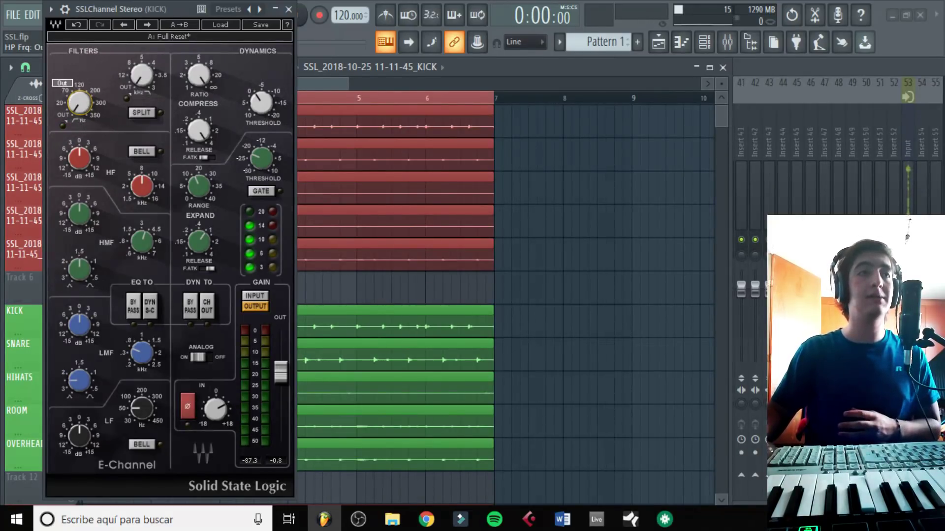
Sweep the low-pass filter down to 3.0 kHz, return it to Out, and try the filter split option
click(141, 84)
drag(141, 83, 141, 84)
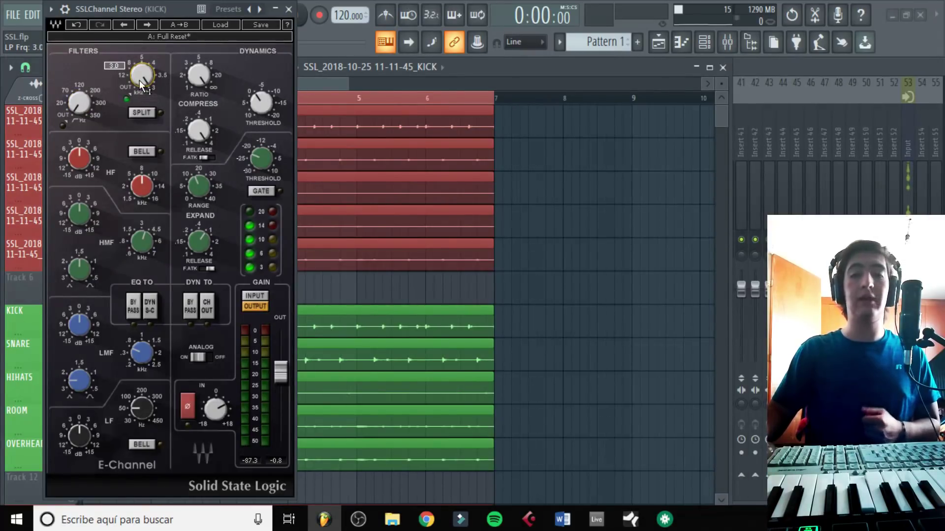
drag(141, 85, 141, 79)
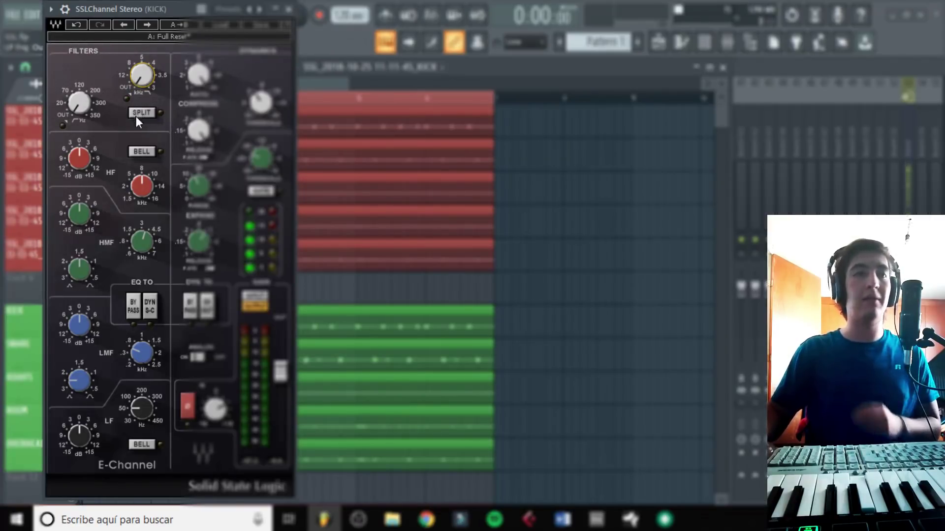
click(141, 113)
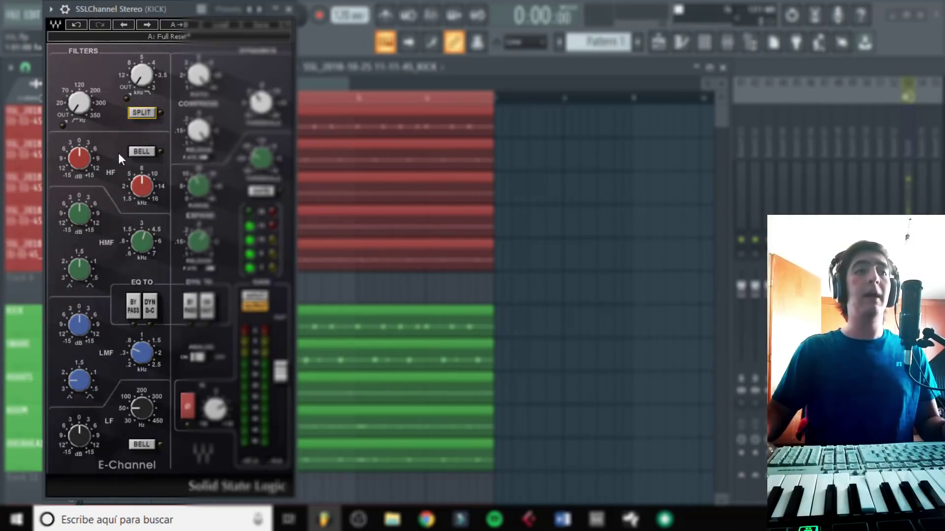
Set the HF band's gain to -0.7 dB and frequency to about 15 kHz, trying its bell shape on and off
click(147, 152)
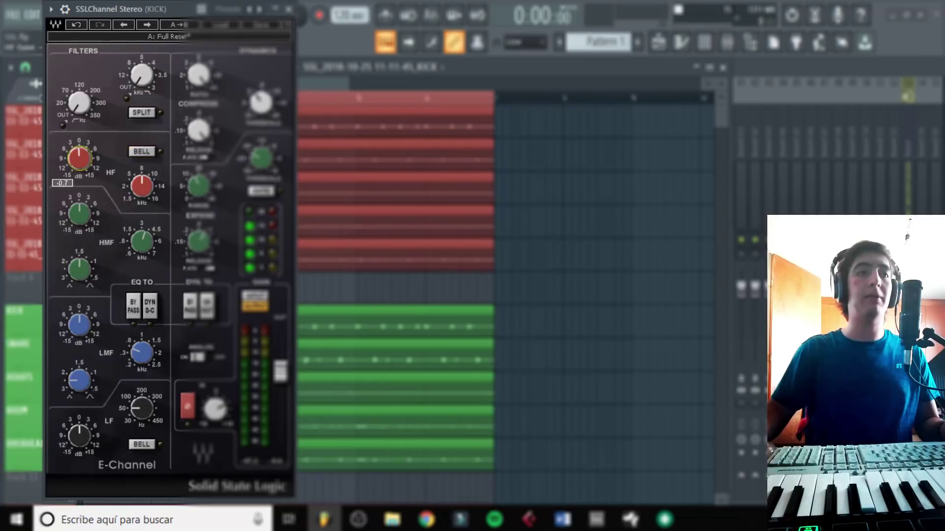
drag(142, 185, 142, 216)
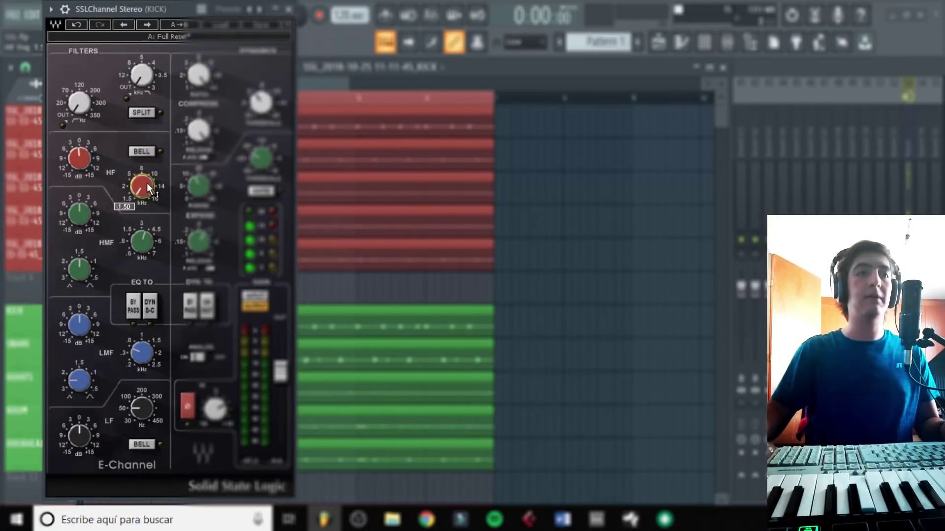
drag(147, 182, 143, 200)
click(143, 200)
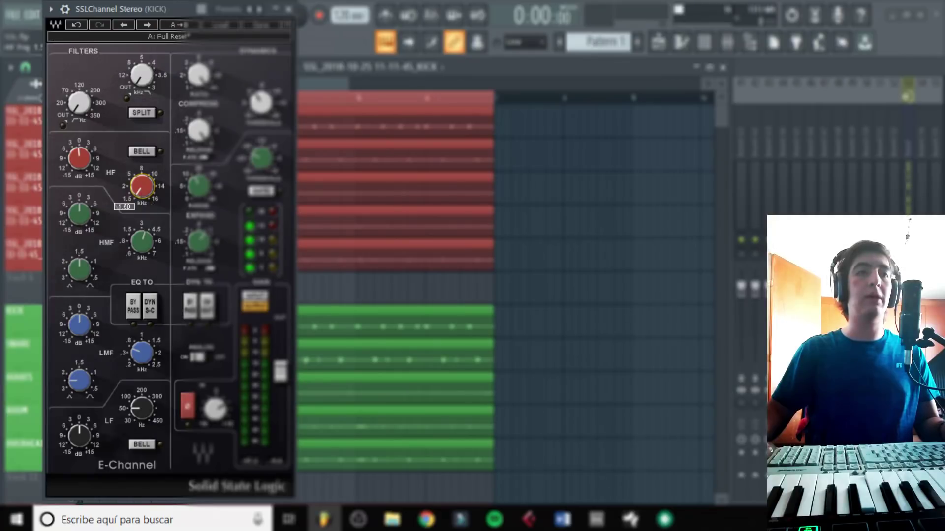
drag(141, 186, 141, 157)
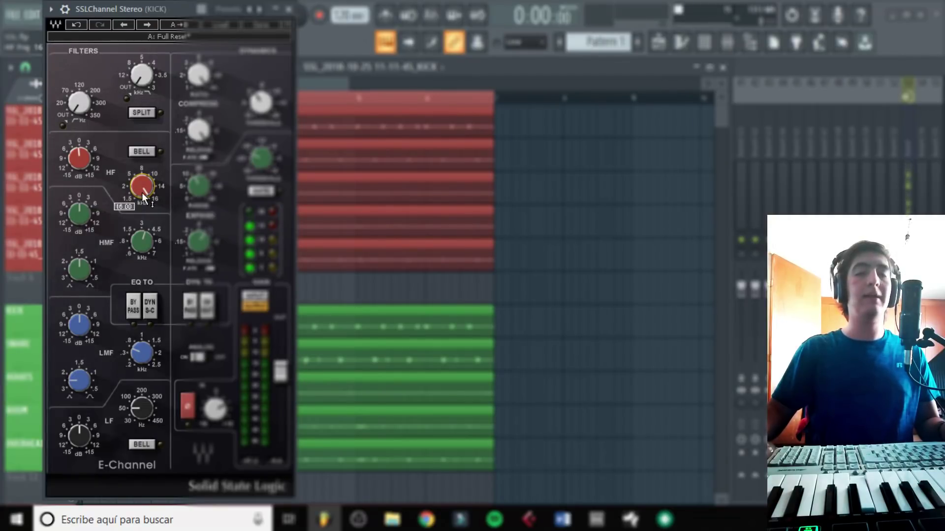
drag(142, 191, 141, 190)
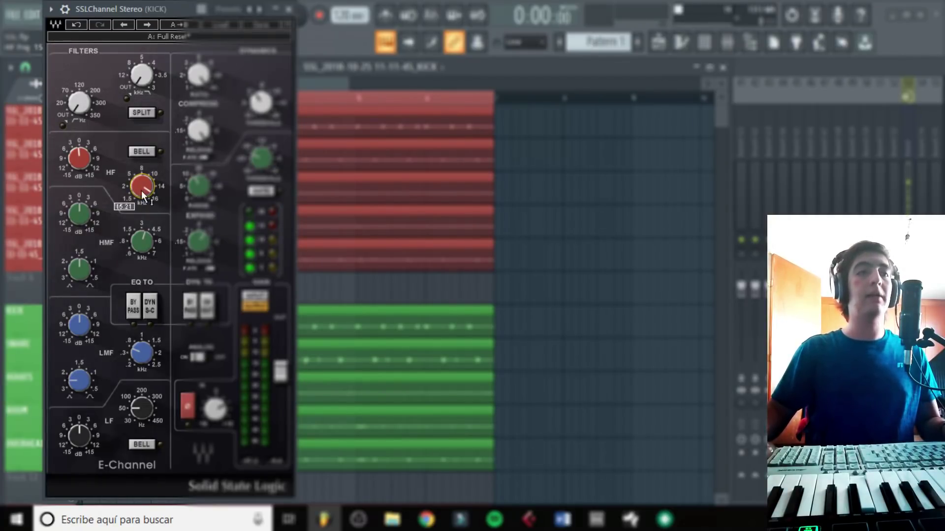
click(149, 151)
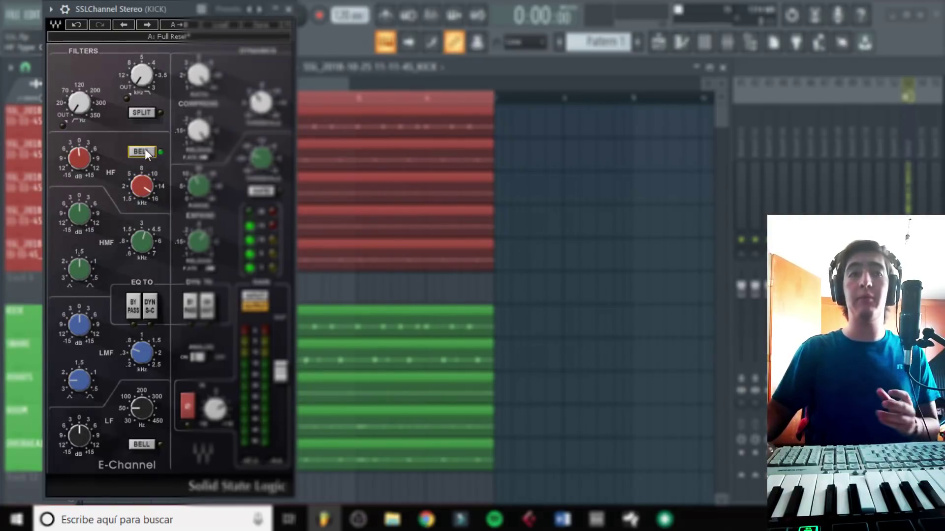
click(141, 152)
Set the HMF band's frequency to 7.00 kHz, turn its Q fully up, and adjust its gain close to 0 dB
drag(82, 274, 79, 270)
drag(147, 241, 148, 217)
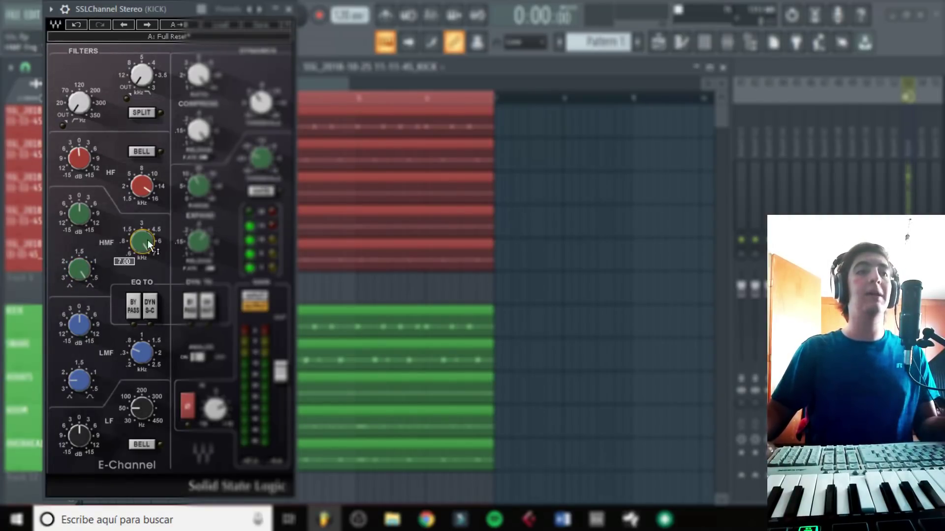
drag(79, 211, 79, 211)
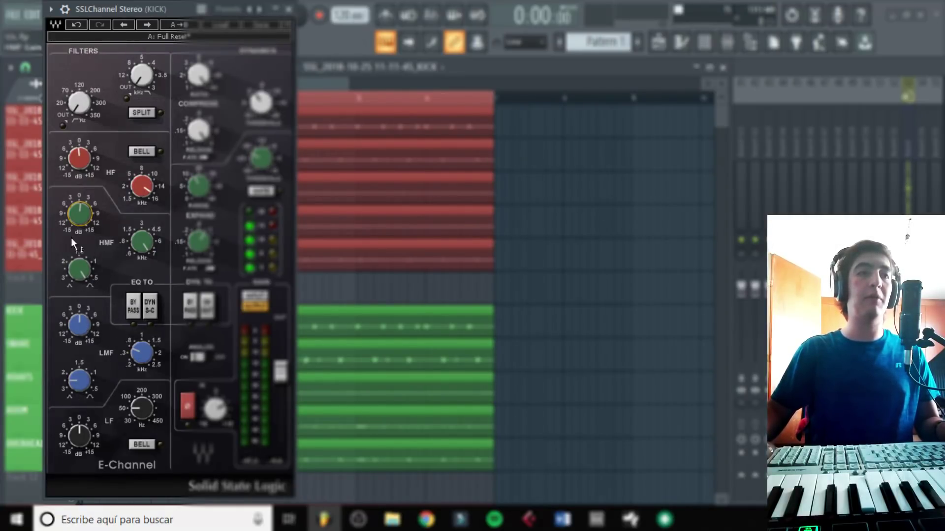
Sweep the LMF band's frequency down to 0.20 kHz and up to 2.5 kHz
click(147, 354)
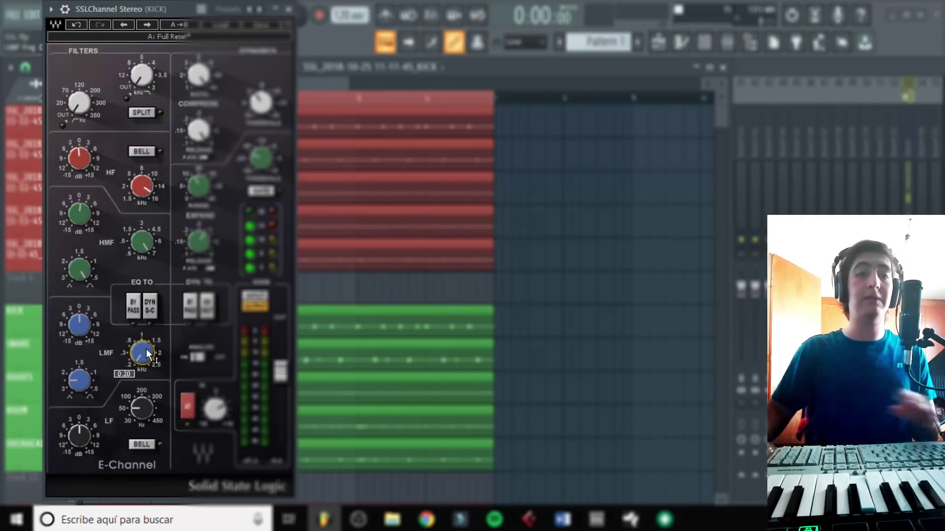
drag(147, 353, 147, 354)
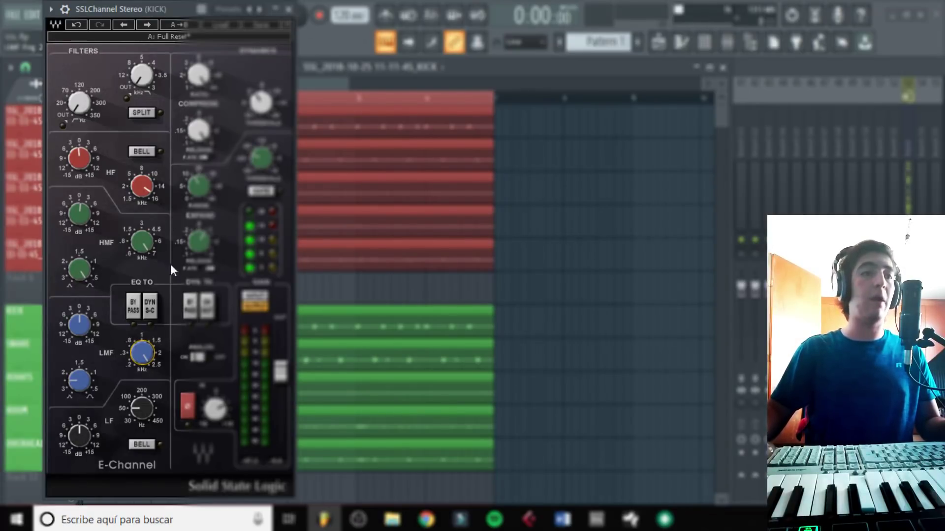
Try the LF band's bell shape on and off, set its frequency to 450 Hz, and lower its gain slightly
click(141, 445)
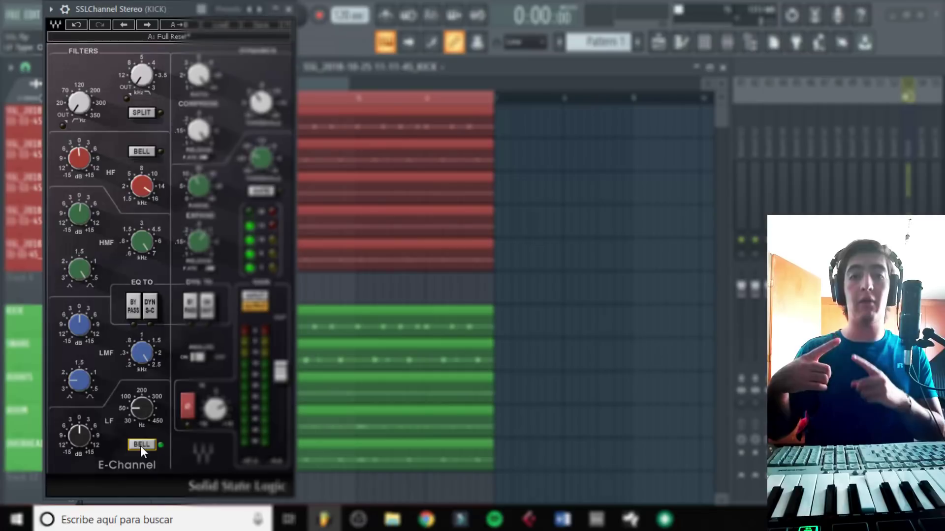
click(140, 446)
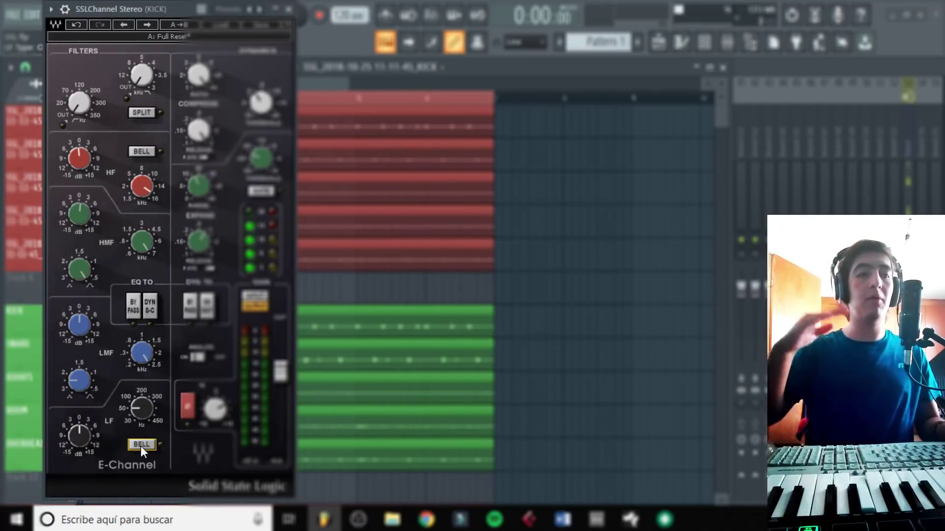
drag(141, 409, 141, 424)
scroll(141, 408, up, 10)
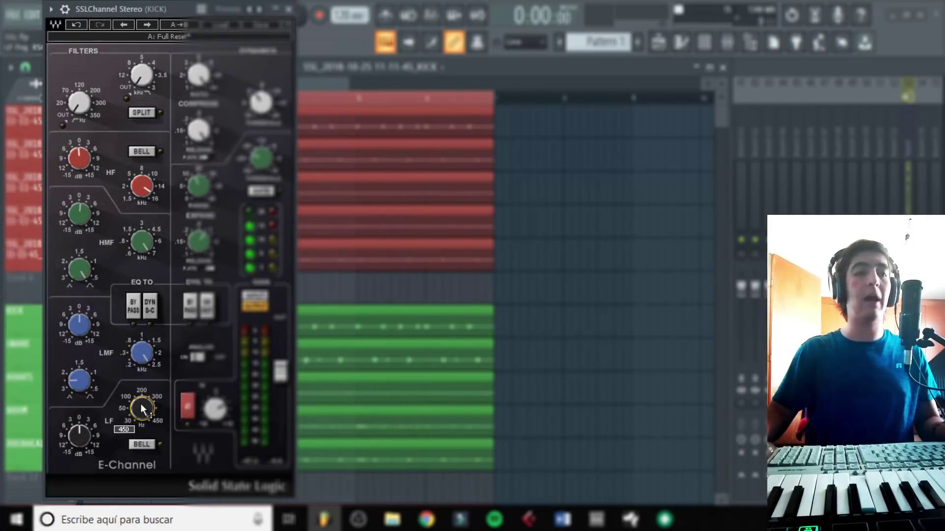
drag(96, 443, 96, 448)
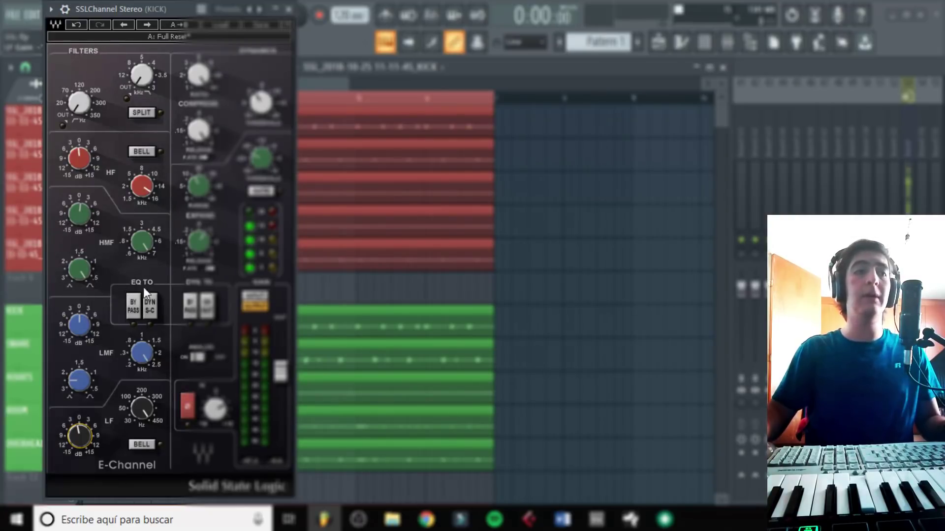
Switch the EQ bypass on and off, then try routing the EQ to the dynamics sidechain
click(132, 311)
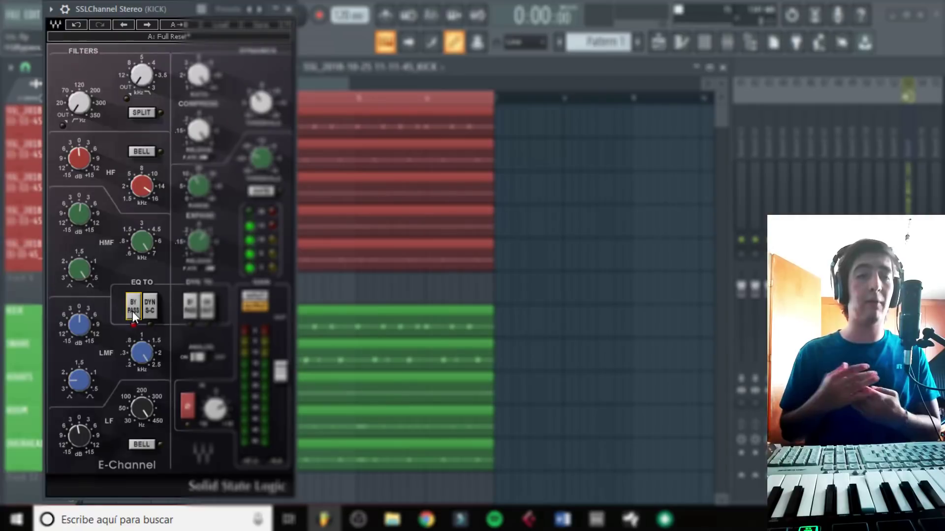
click(132, 311)
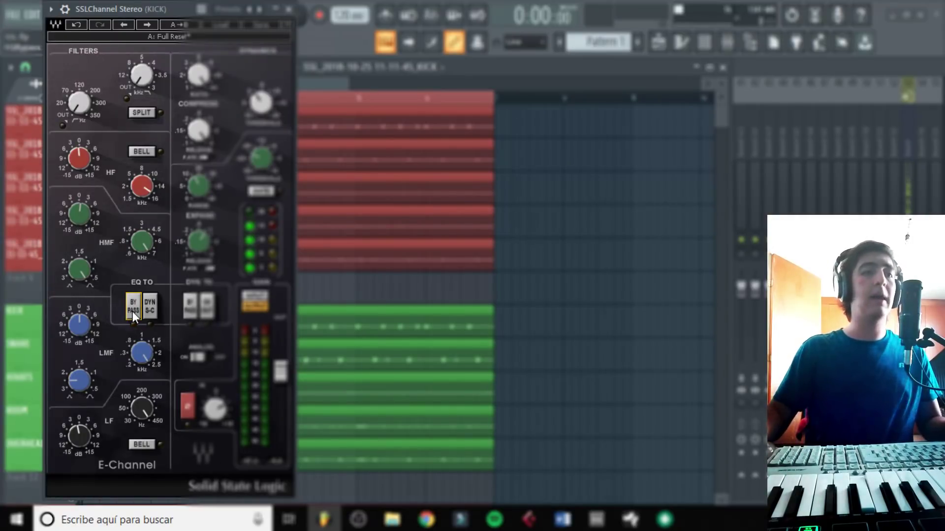
click(154, 305)
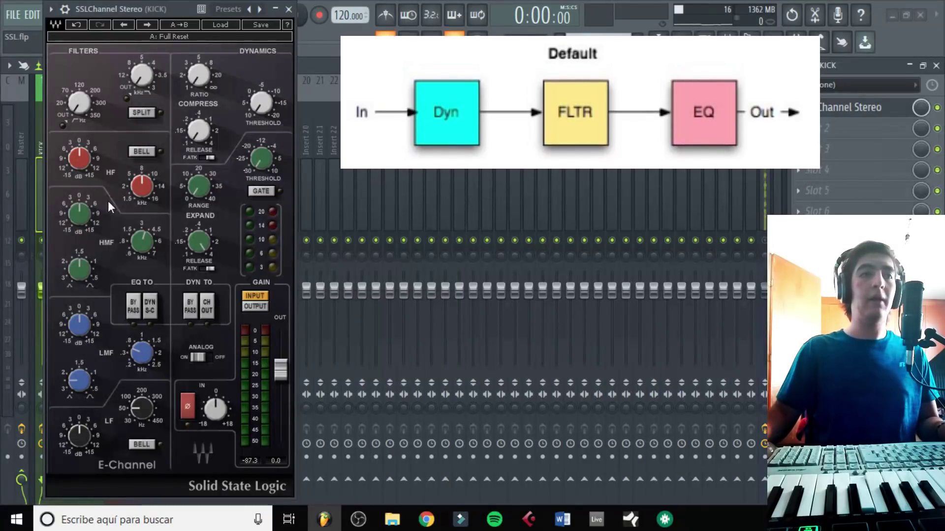
Demonstrate the processing order by enabling Split and toggling CH OUT, comparing it with the example effect chain on the Master track
click(22, 162)
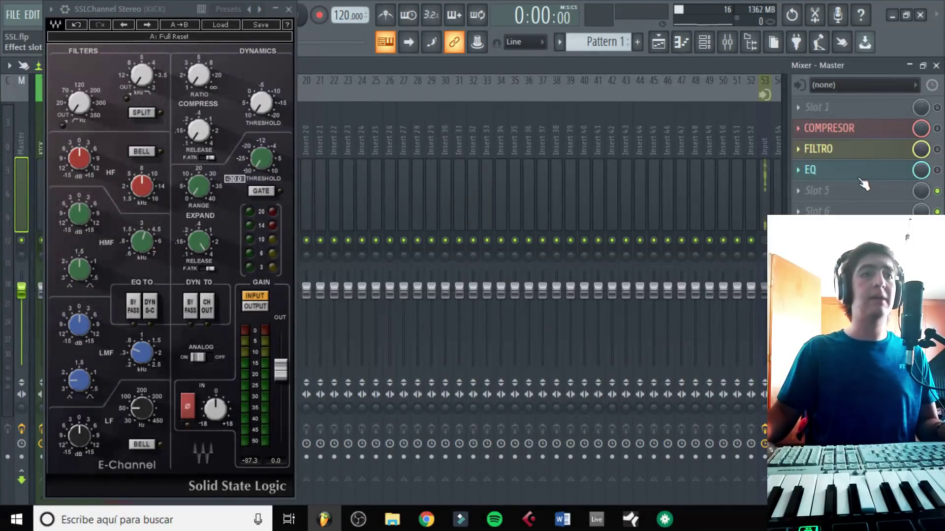
click(140, 113)
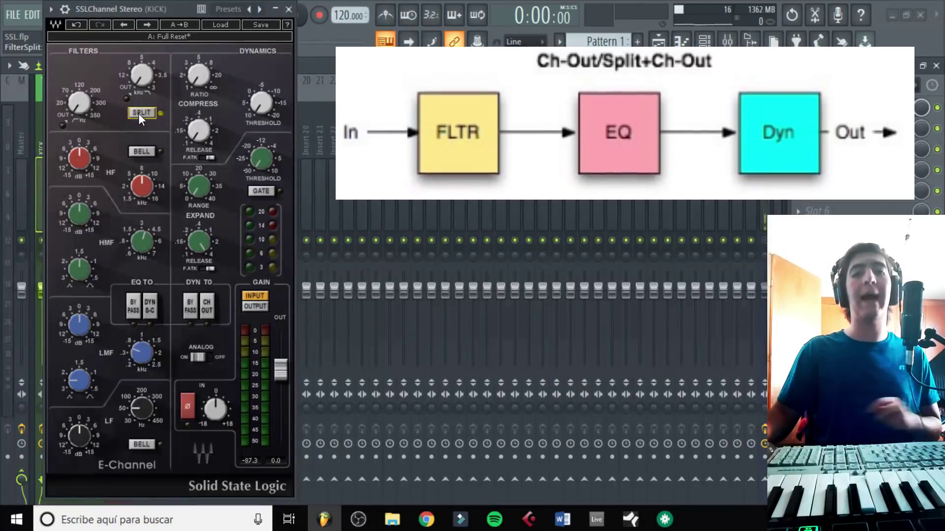
click(207, 306)
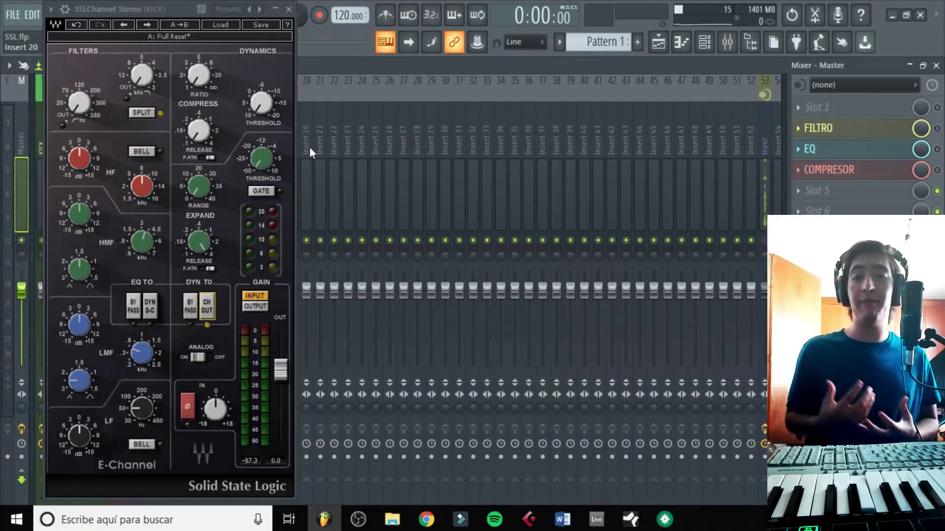
click(208, 299)
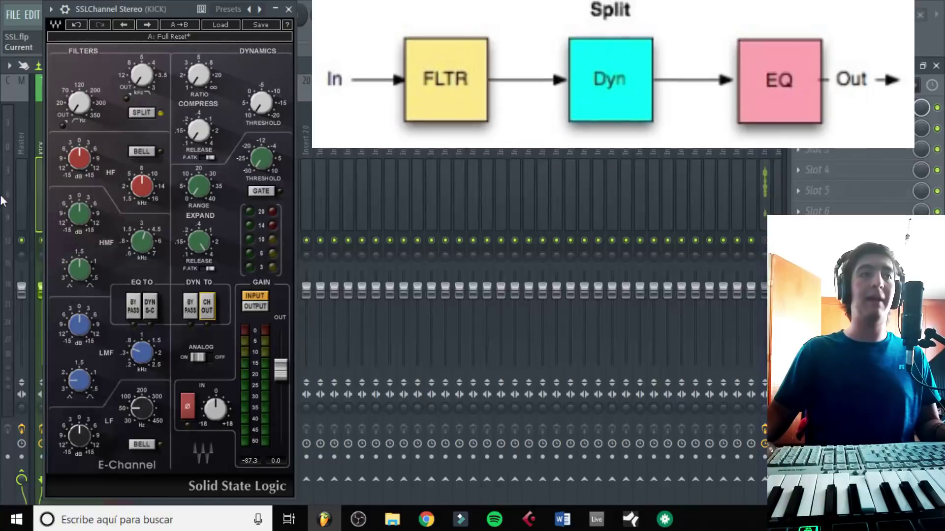
click(23, 181)
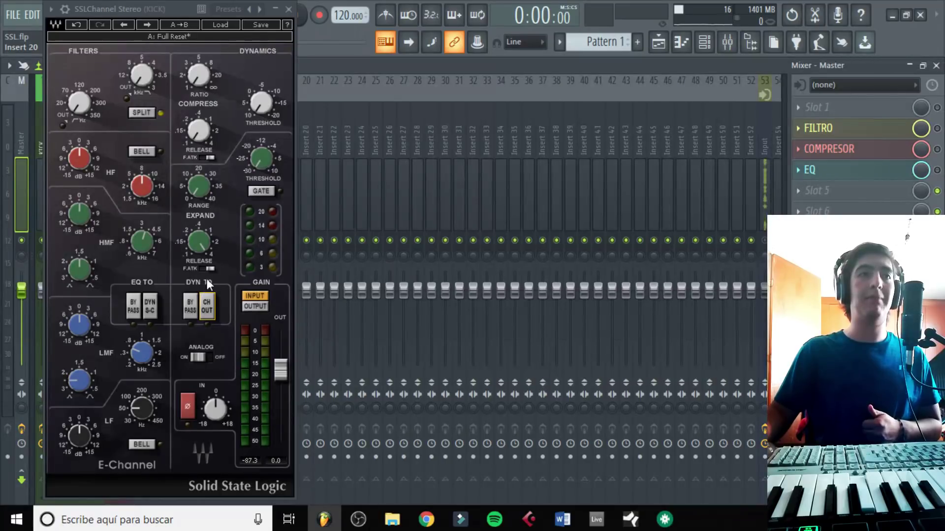
Load the Full Reset preset and route the EQ to the dynamics sidechain with DYN S-C
click(151, 307)
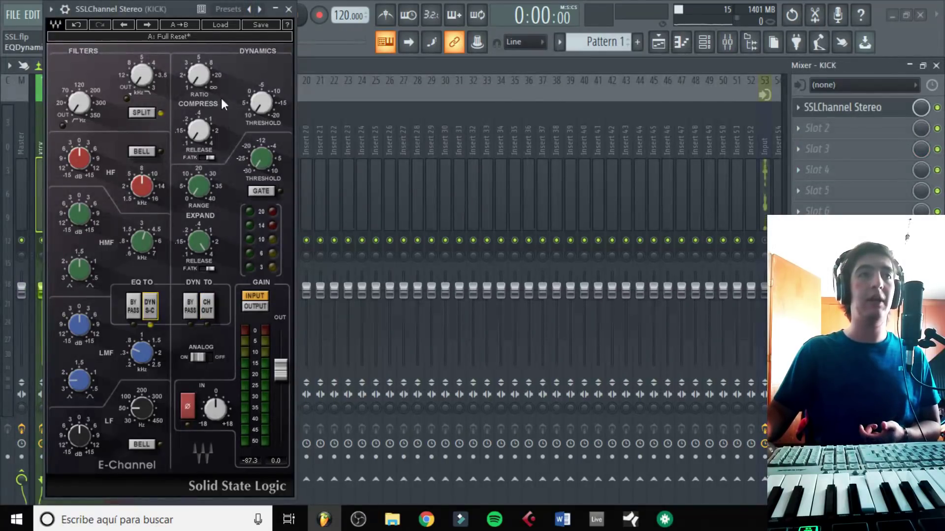
click(219, 25)
click(260, 69)
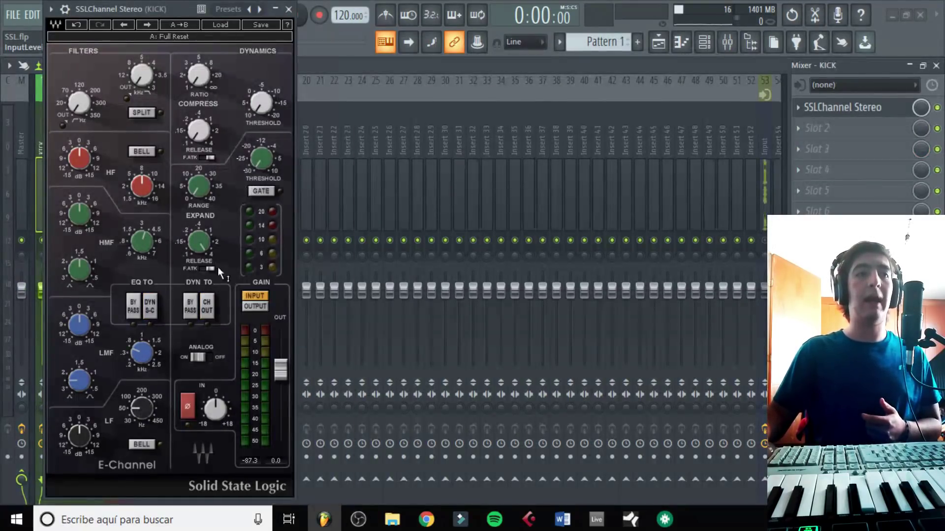
click(152, 306)
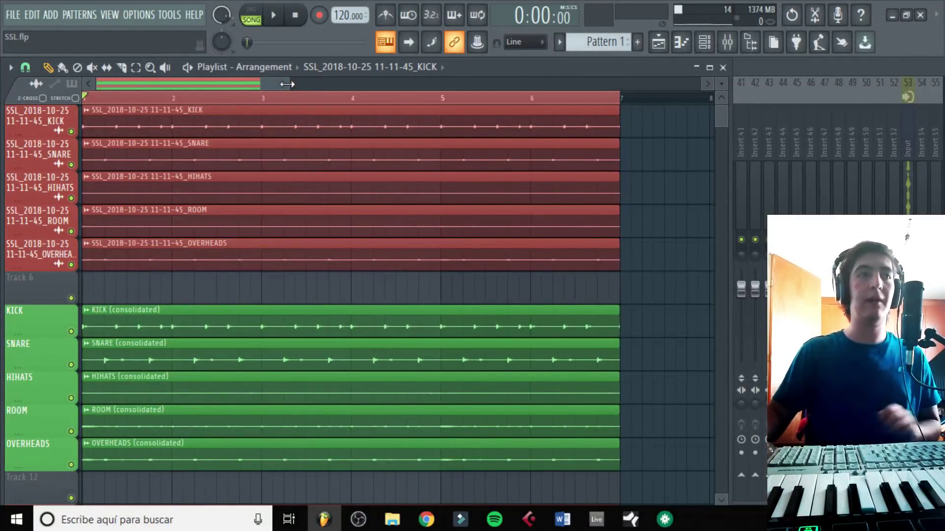
Mute the five consolidated green drum tracks and listen to the red SSL drum tracks together
drag(71, 133, 79, 274)
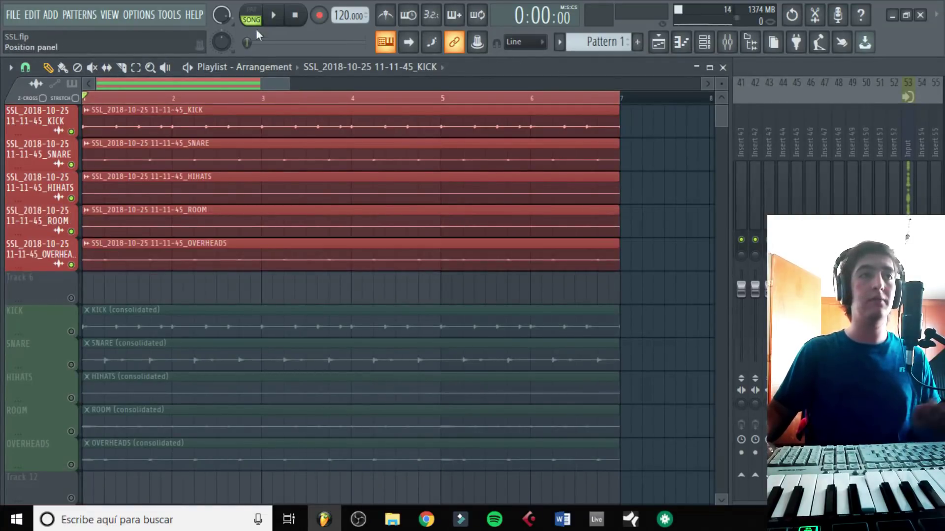
click(272, 17)
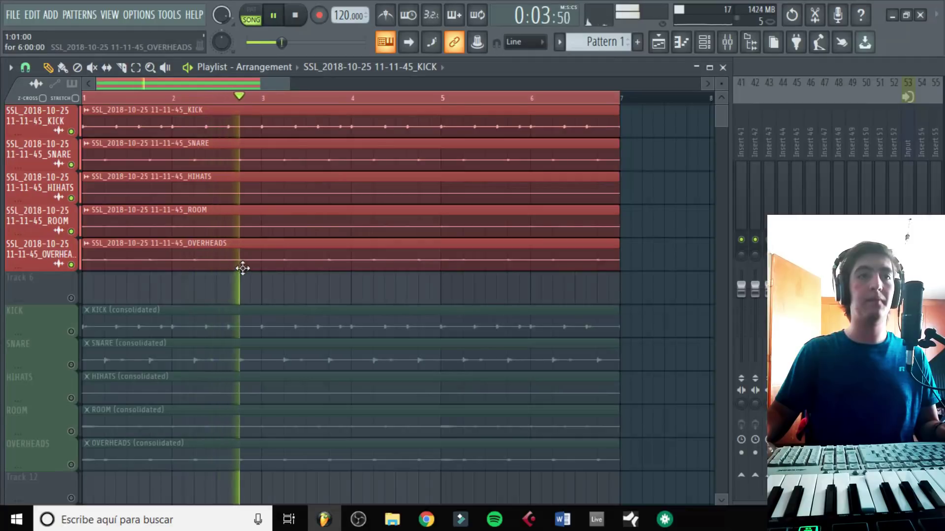
key(space)
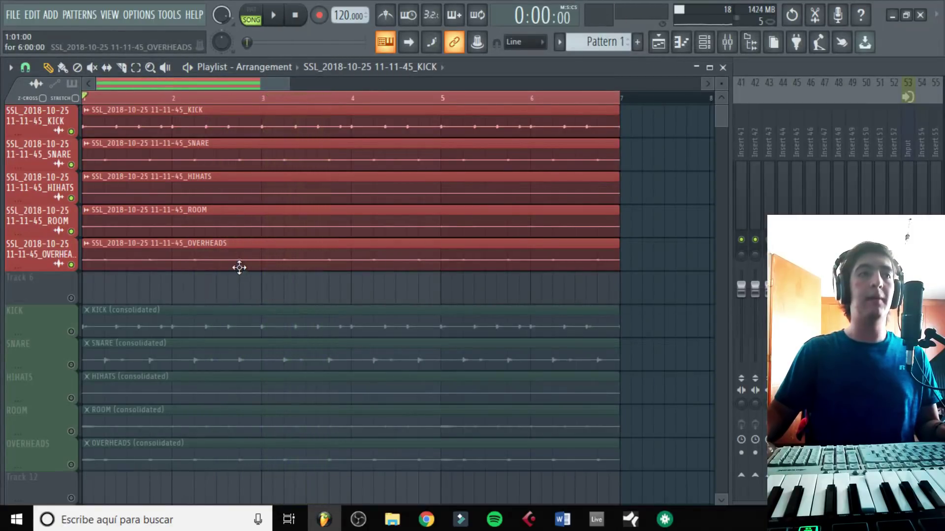
Solo and play the red KICK track, then the consolidated KICK track, to compare their sound
right_click(76, 138)
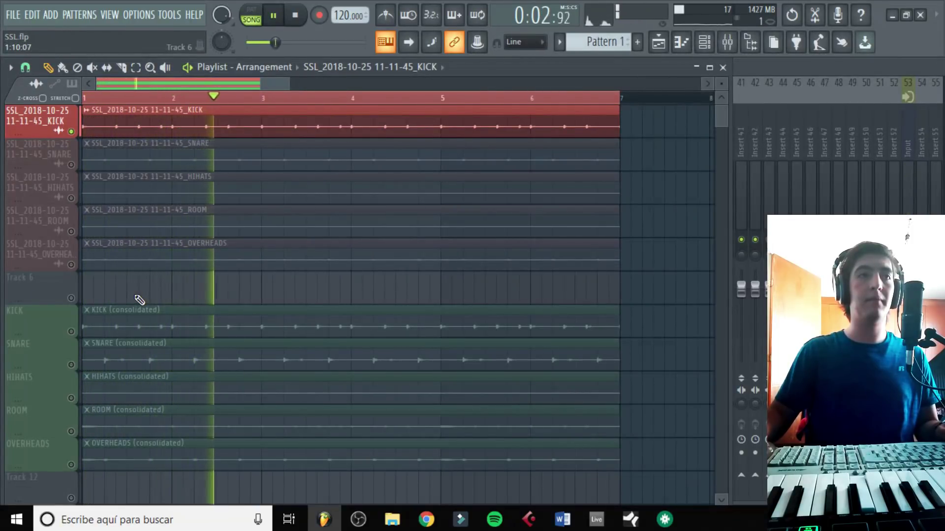
key(space)
right_click(71, 332)
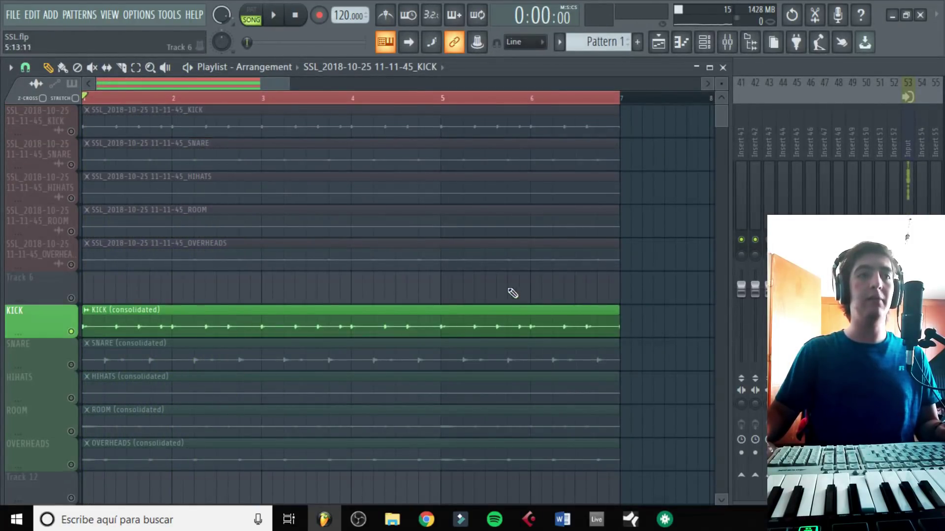
key(space)
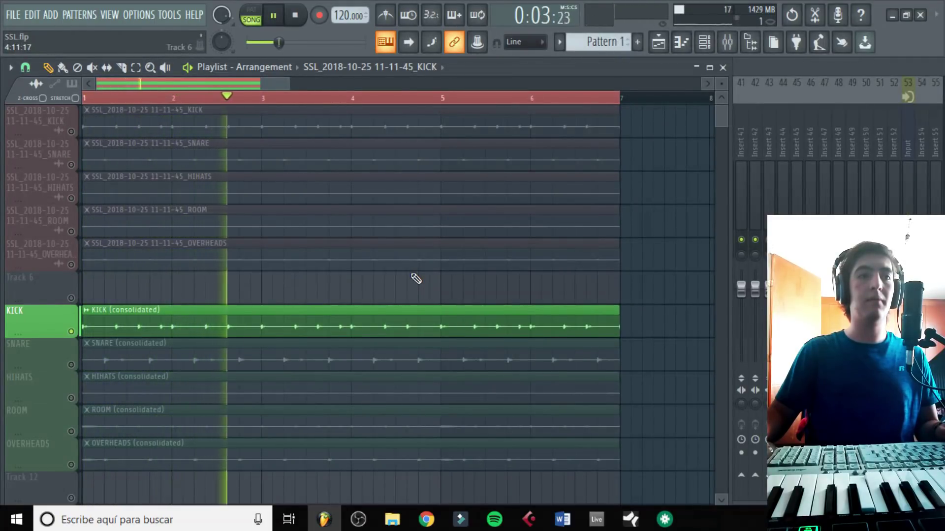
key(space)
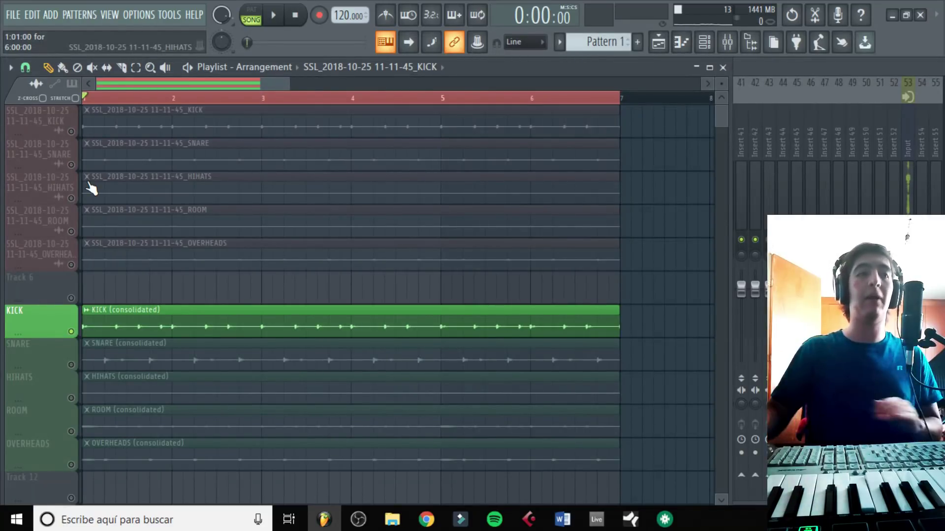
Compare the snare by playing the red SNARE track soloed and switching the solo to the consolidated SNARE track
click(81, 364)
click(82, 162)
key(space)
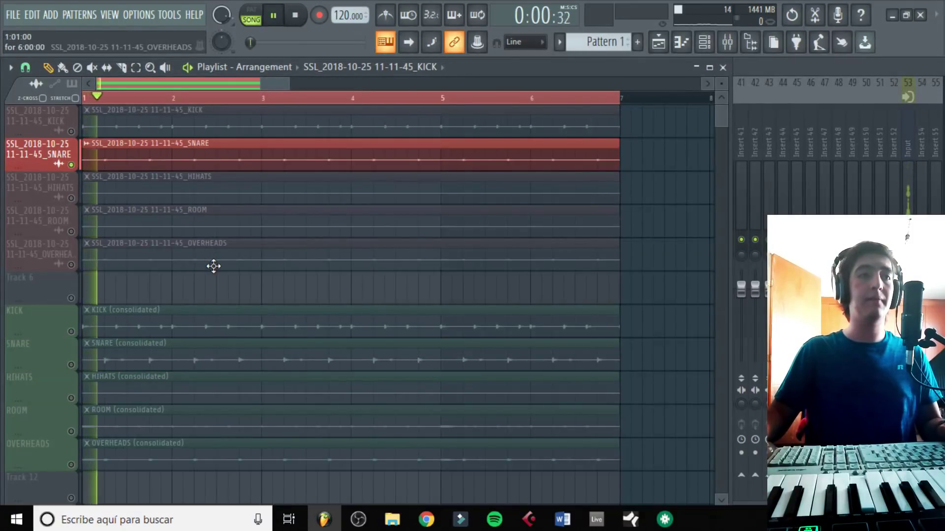
click(80, 369)
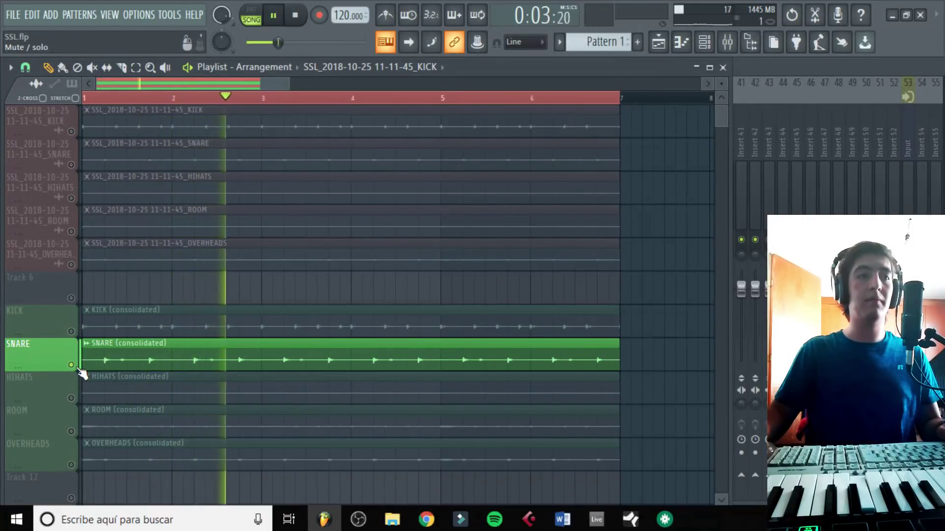
Compare the hi-hats by playing the red HIHATS track soloed and switching the solo to the consolidated HIHATS track
click(83, 398)
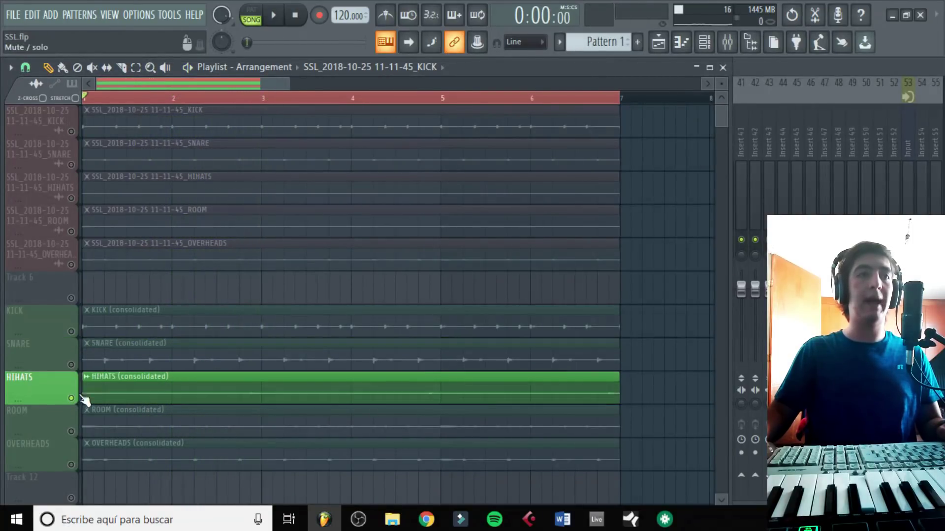
click(74, 199)
key(space)
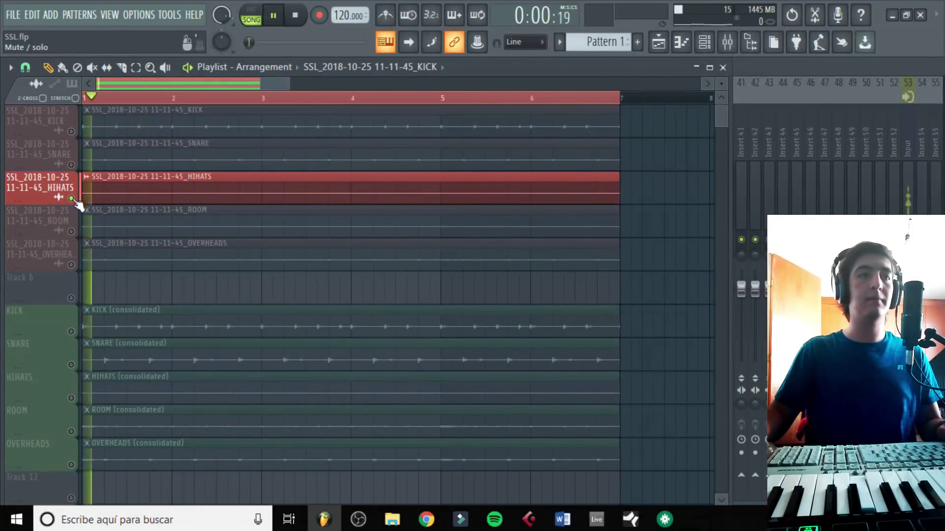
right_click(71, 399)
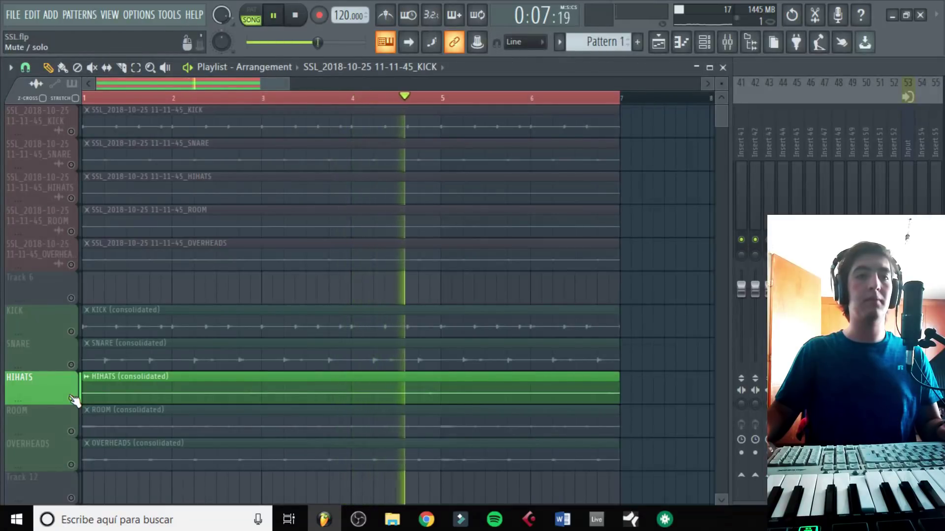
key(space)
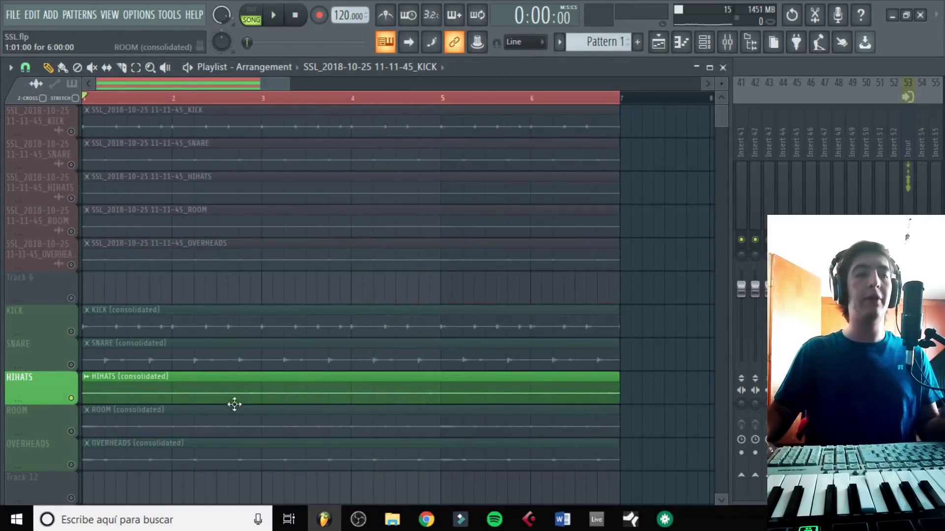
Compare the room sound by playing the red ROOM track soloed and switching the solo to the consolidated ROOM track
click(74, 433)
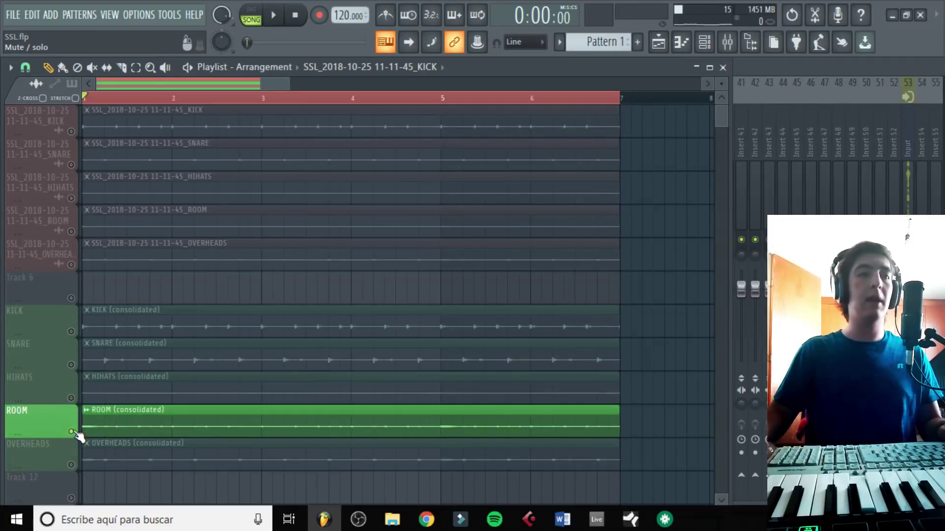
click(80, 231)
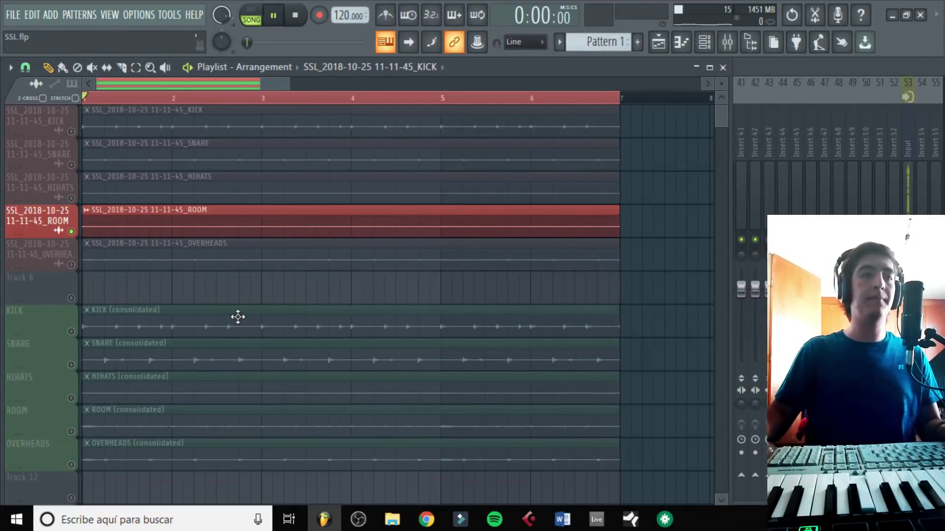
click(78, 433)
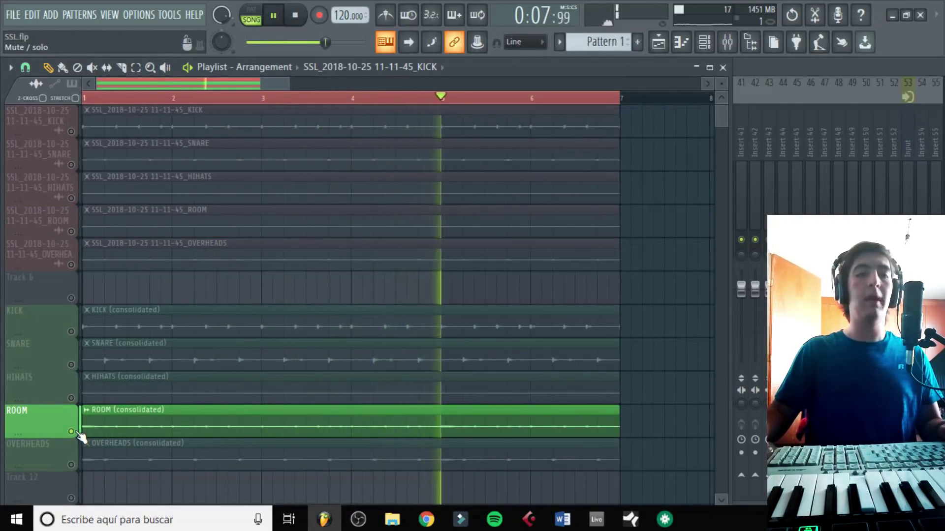
key(space)
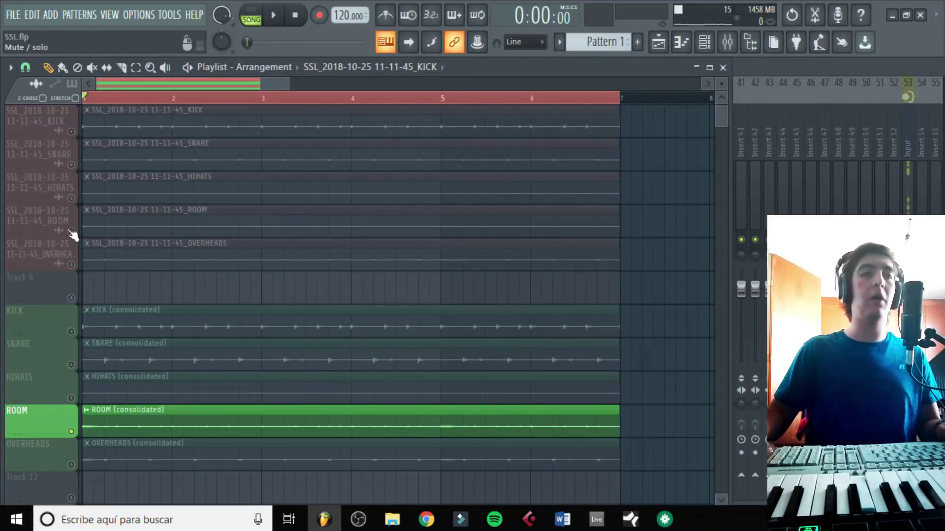
Compare the overheads by playing the red OVERHEADS track soloed and switching the solo to the consolidated OVERHEADS track
click(76, 270)
key(space)
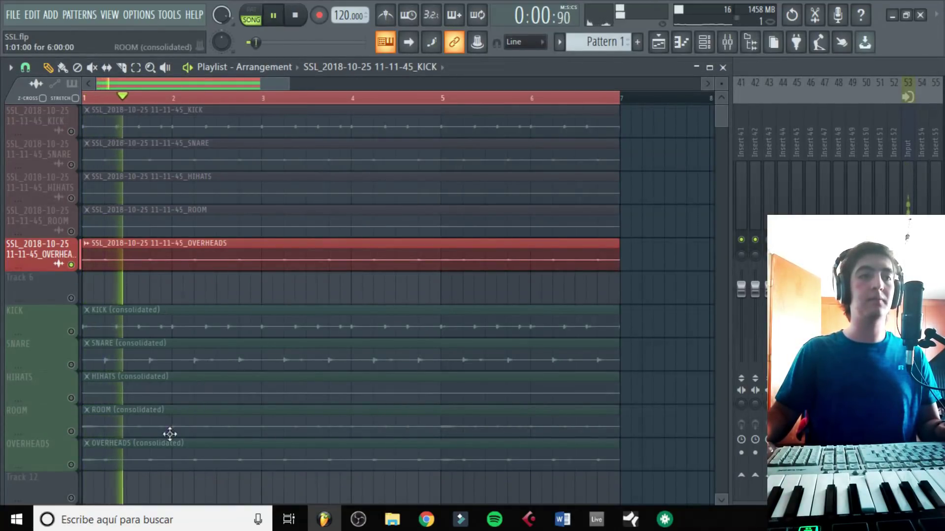
click(73, 466)
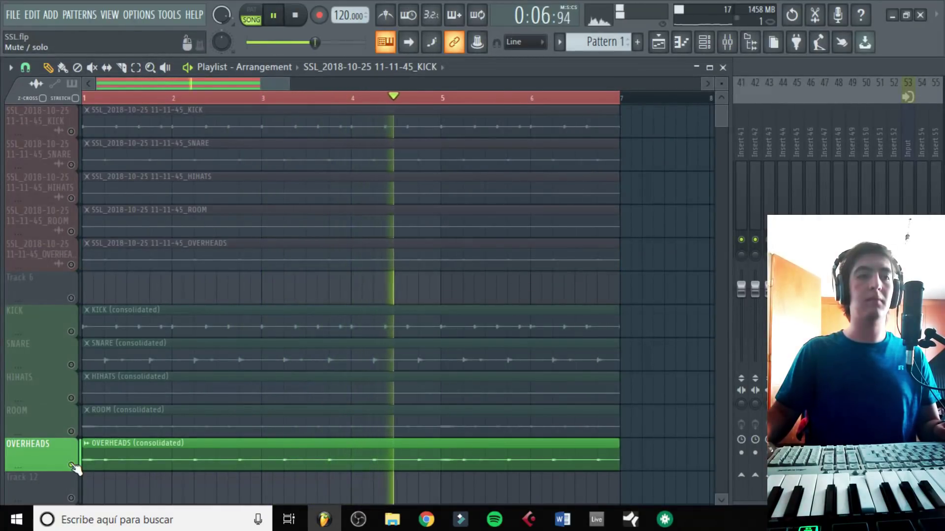
key(space)
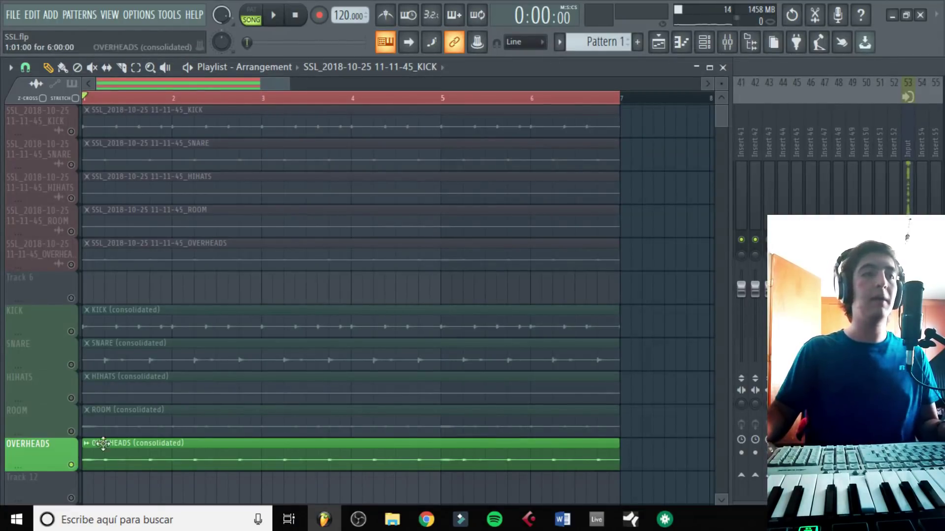
Compare the full drums by playing DRUMS SIN PROCESAR soloed, switching the solo to DUMS SSL and back to the unprocessed track
scroll(133, 291, down, 5)
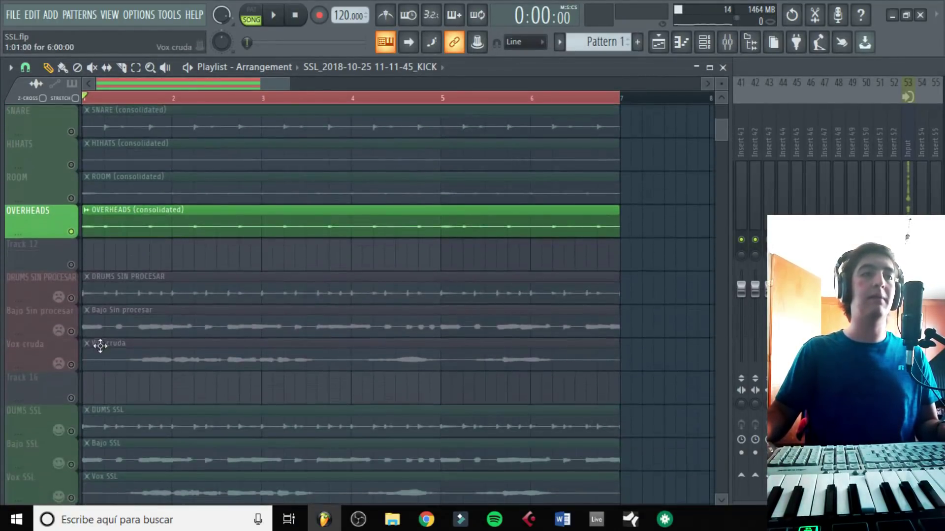
right_click(71, 296)
key(space)
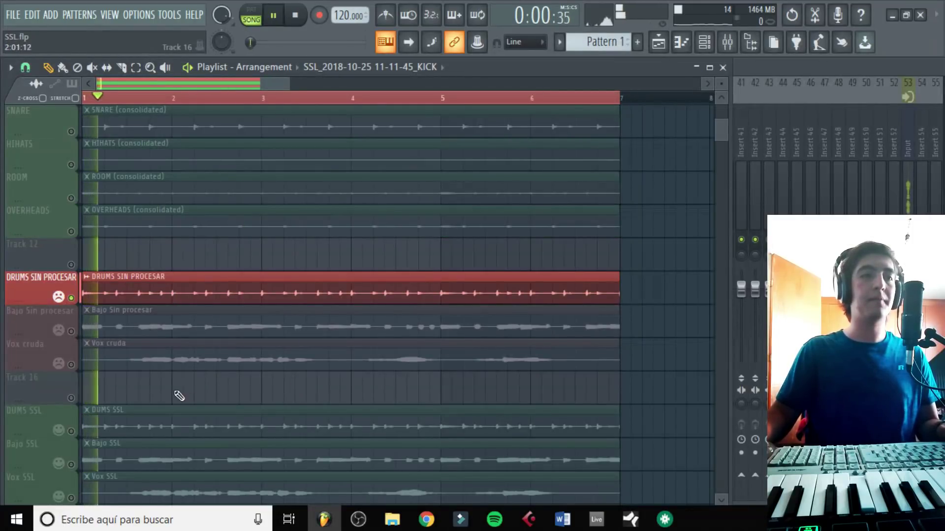
right_click(74, 432)
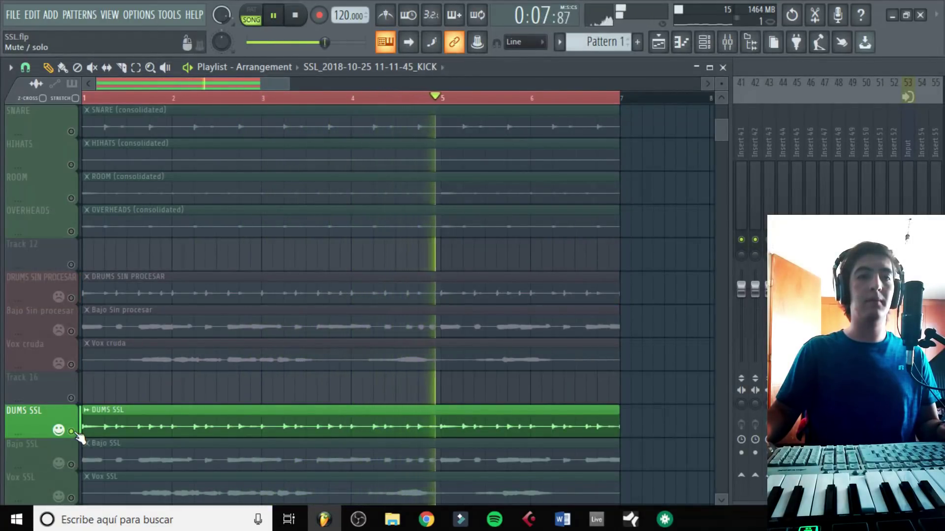
right_click(72, 298)
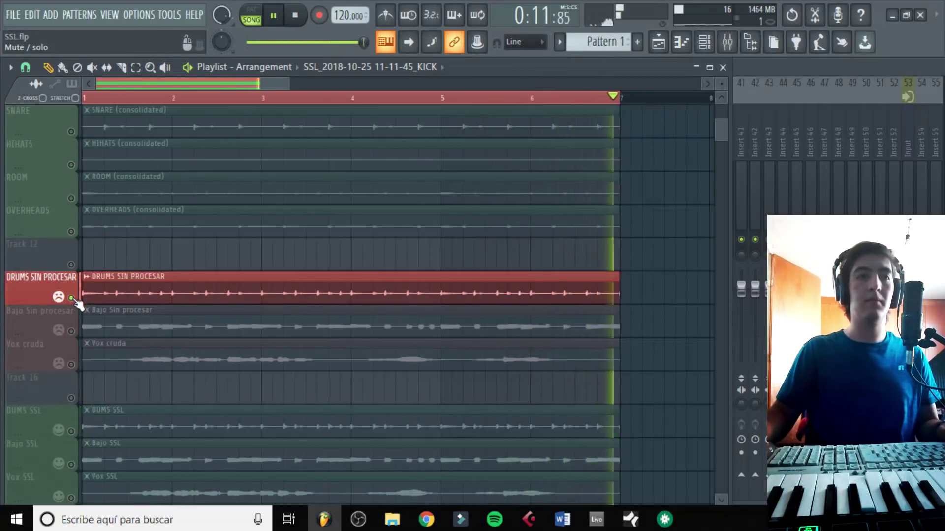
key(space)
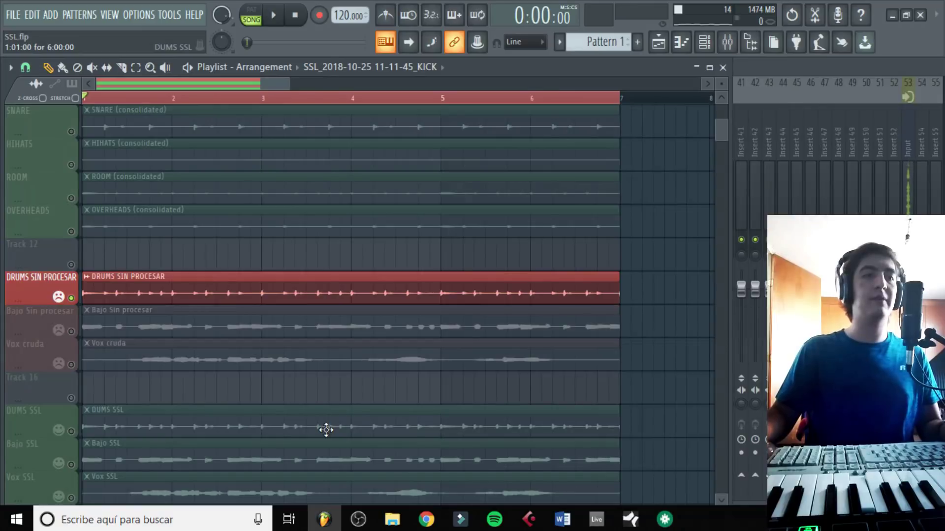
Solo the Bajo Sin procesar track and play it to hear the unprocessed bass
right_click(71, 331)
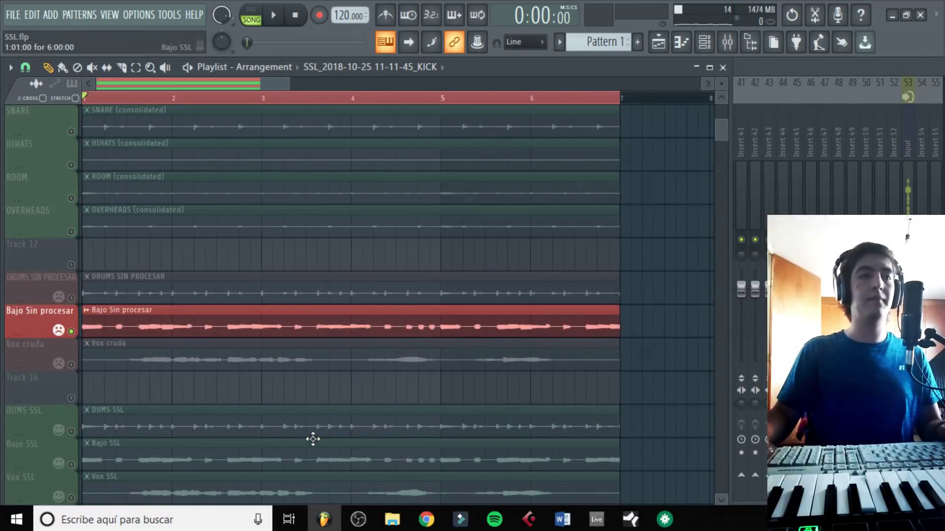
key(space)
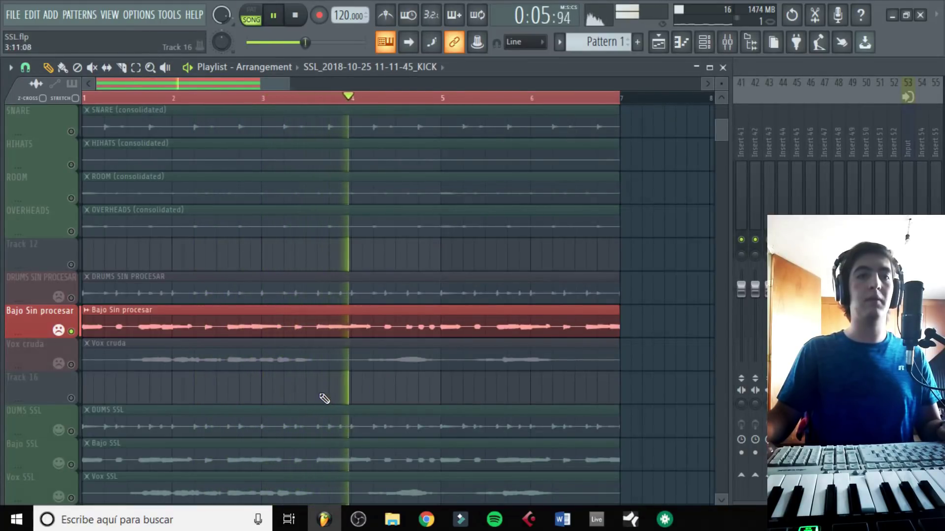
key(space)
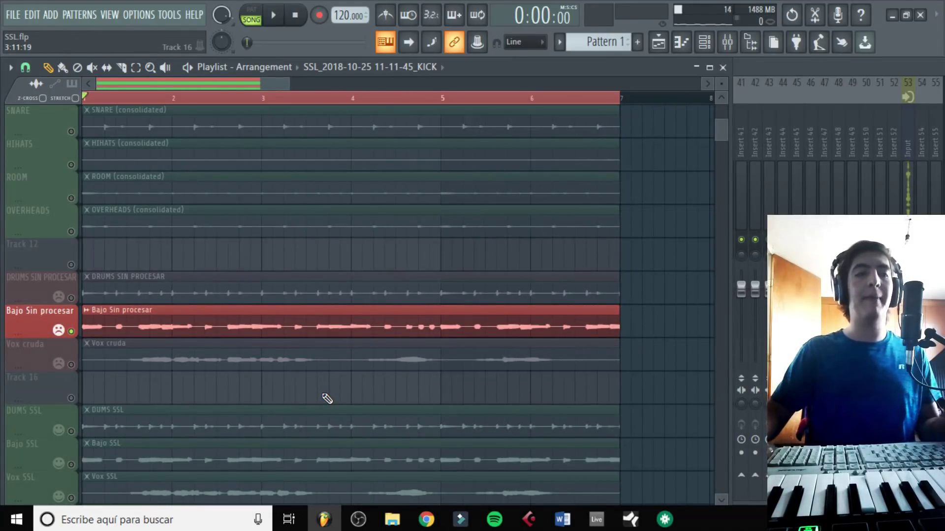
Play the Bajo SSL track soloed, switching the solo to Bajo Sin procesar and back to compare the bass sound
right_click(71, 464)
key(space)
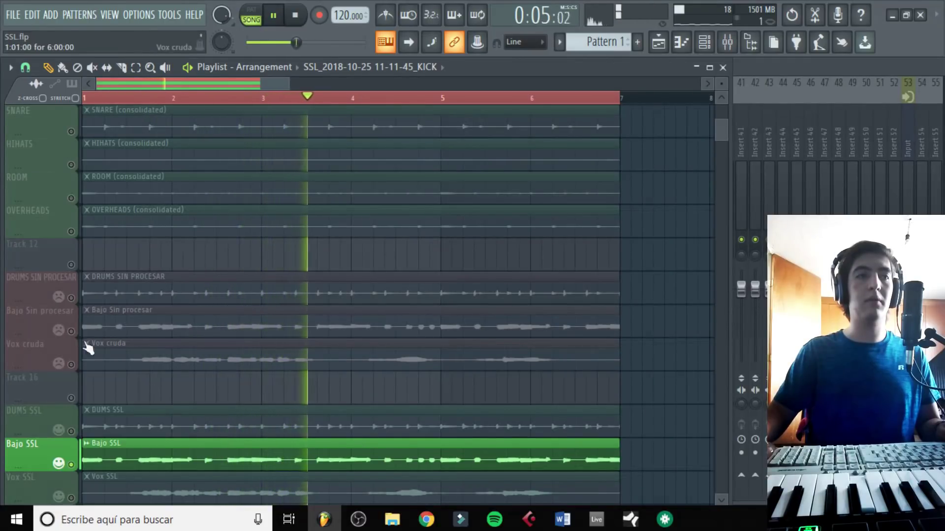
right_click(71, 332)
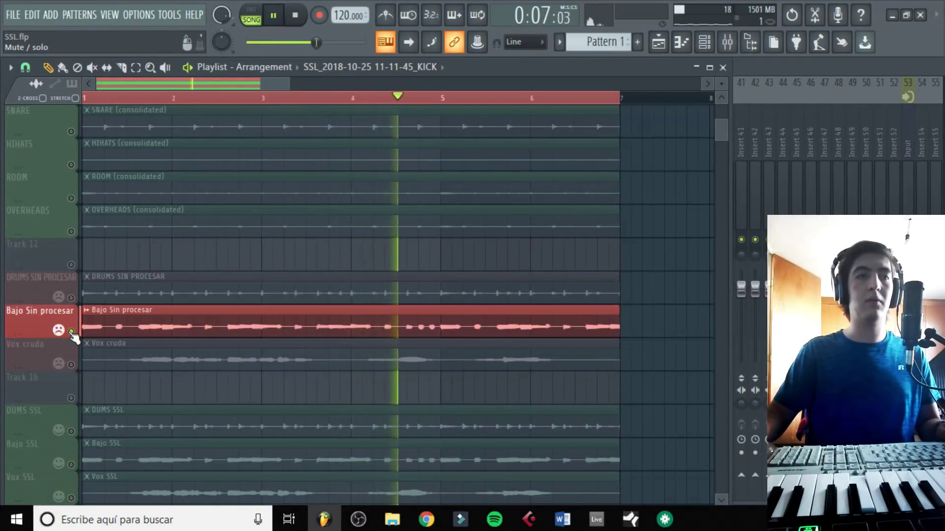
right_click(71, 464)
key(ctrl+s)
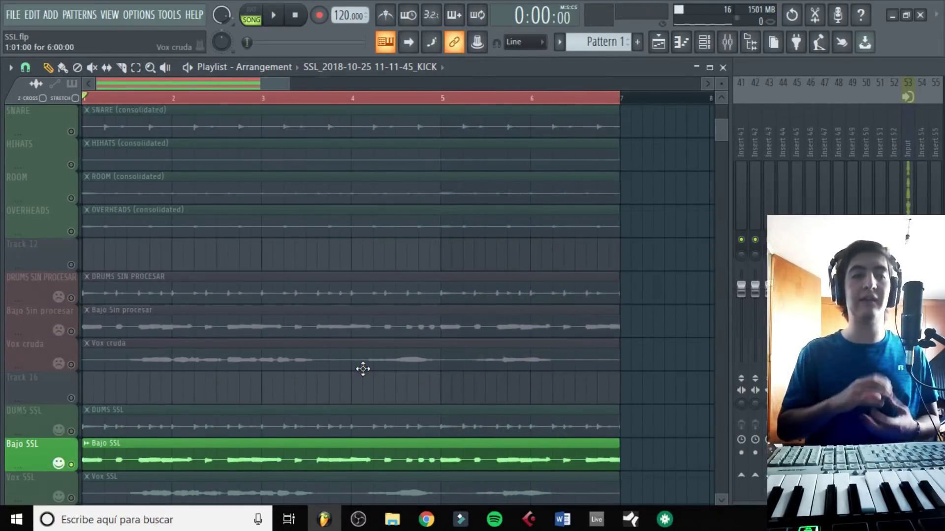
Solo the Vox cruda track and play it to hear the raw vocal
scroll(320, 377, down, 2)
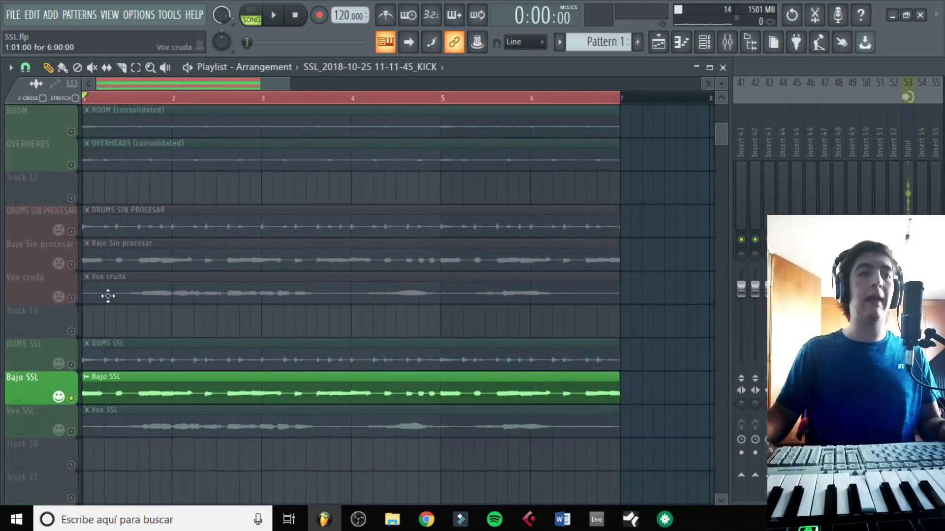
click(74, 301)
key(space)
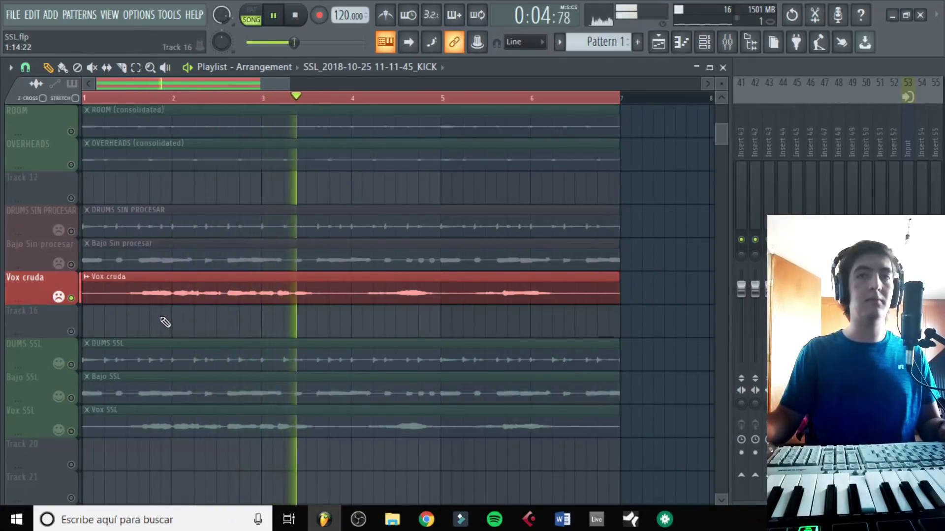
key(space)
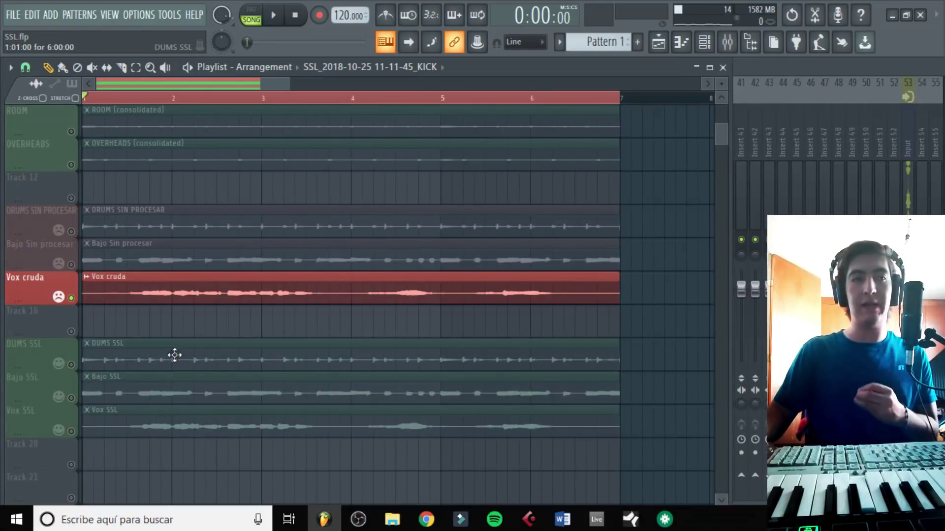
Compare the vocals by playing Vox SSL soloed, restarting playback on Vox cruda and switching the solo back to Vox SSL
right_click(71, 431)
key(space)
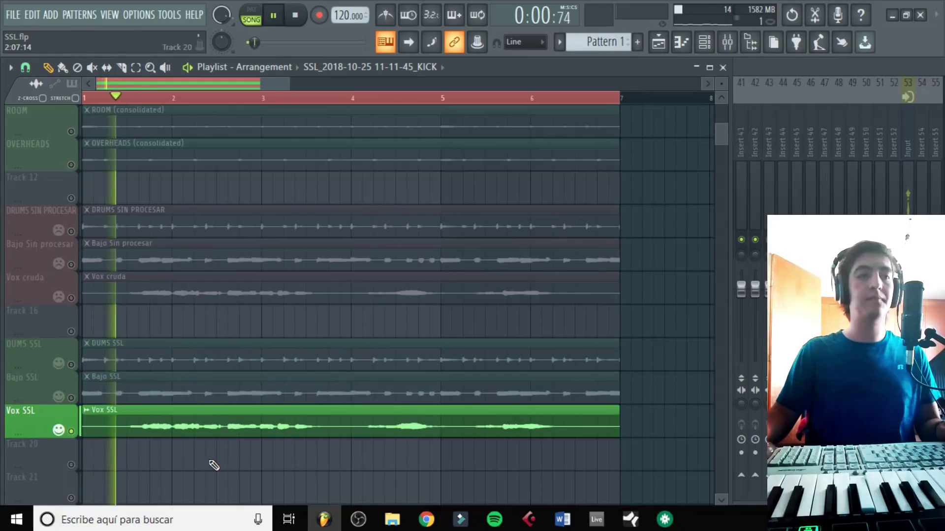
right_click(74, 298)
key(space)
key(space)
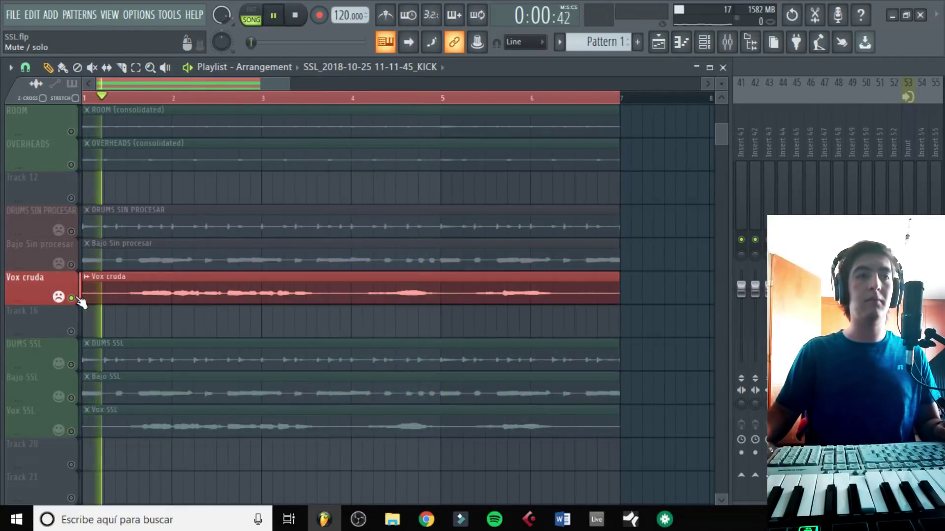
right_click(77, 432)
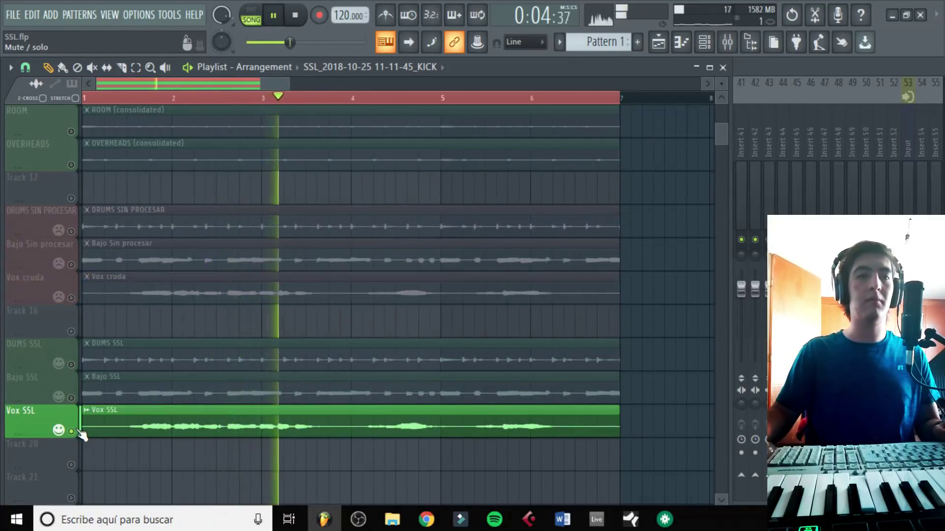
key(space)
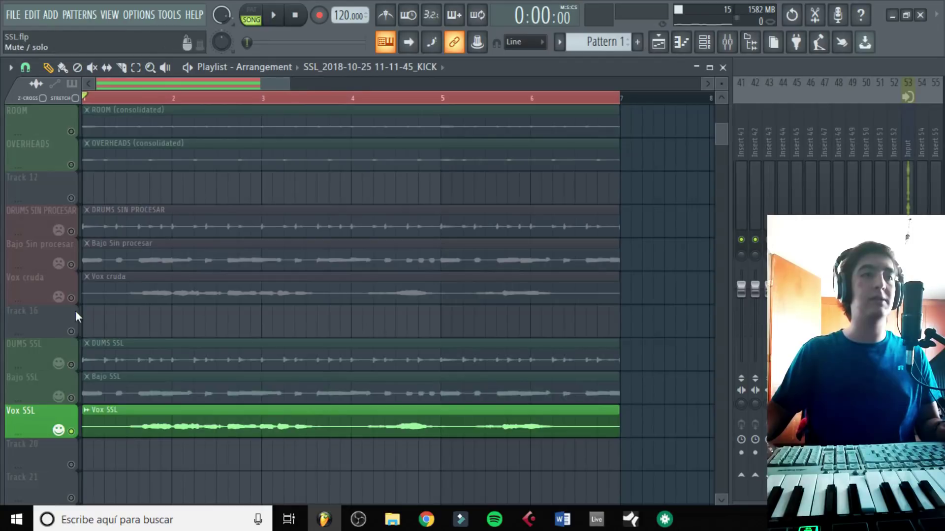
Play the unprocessed mix with only DRUMS SIN PROCESAR, Bajo Sin procesar and Vox cruda enabled
right_click(72, 231)
click(71, 264)
click(71, 298)
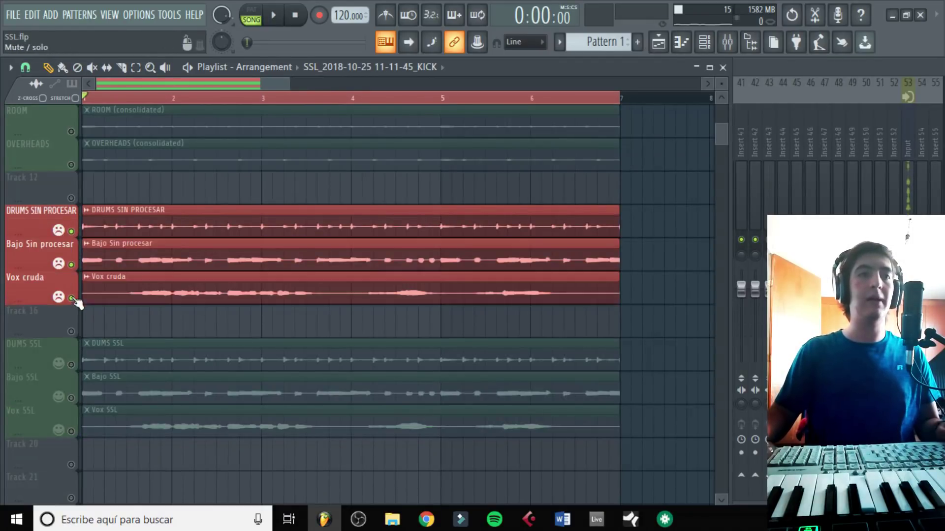
key(space)
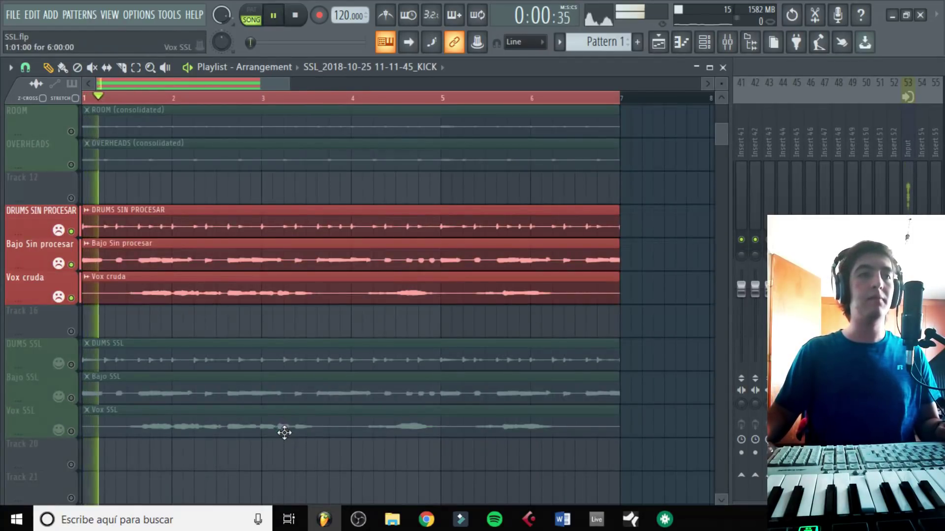
Switch the playing mix to only the processed DUMS SSL, Bajo SSL and Vox SSL tracks
right_click(71, 365)
right_click(71, 398)
click(70, 431)
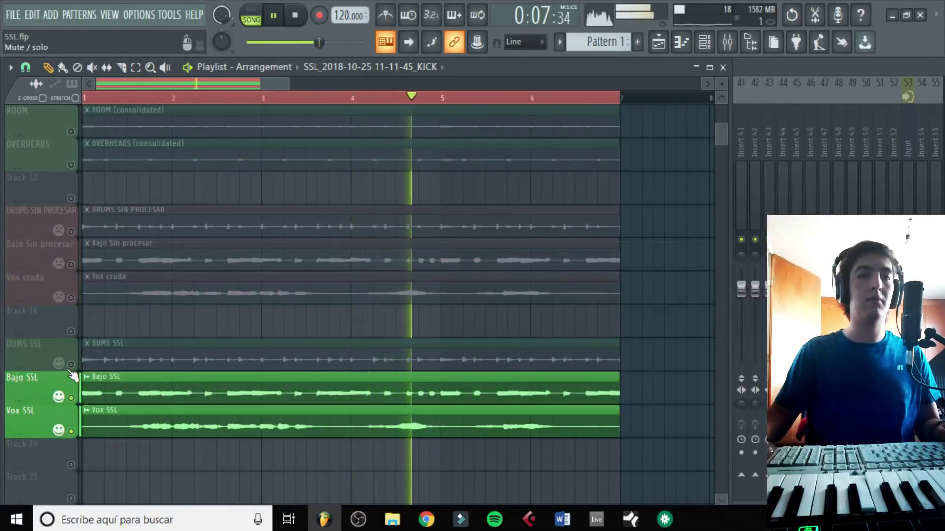
click(71, 365)
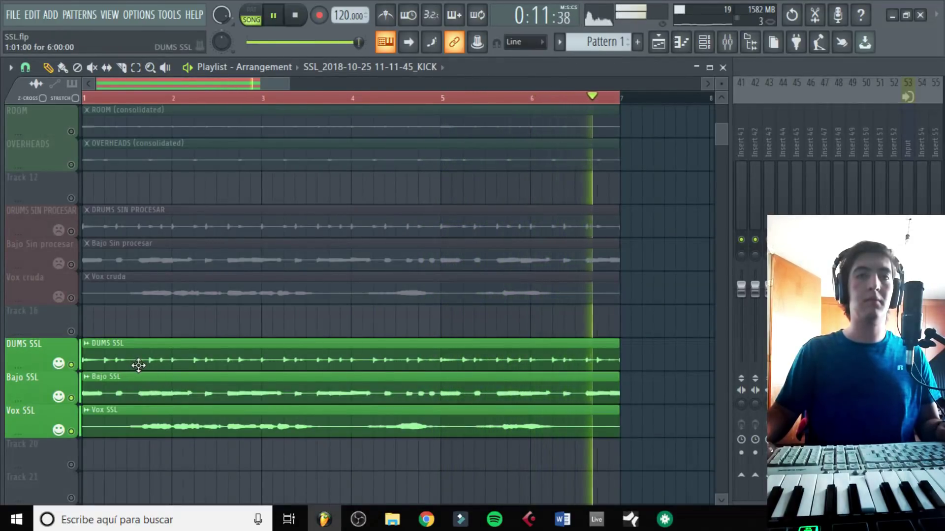
Switch the playing mix back to only the three unprocessed drum, bass and vocal tracks, and stop playback after listening
right_click(72, 296)
click(71, 264)
click(71, 231)
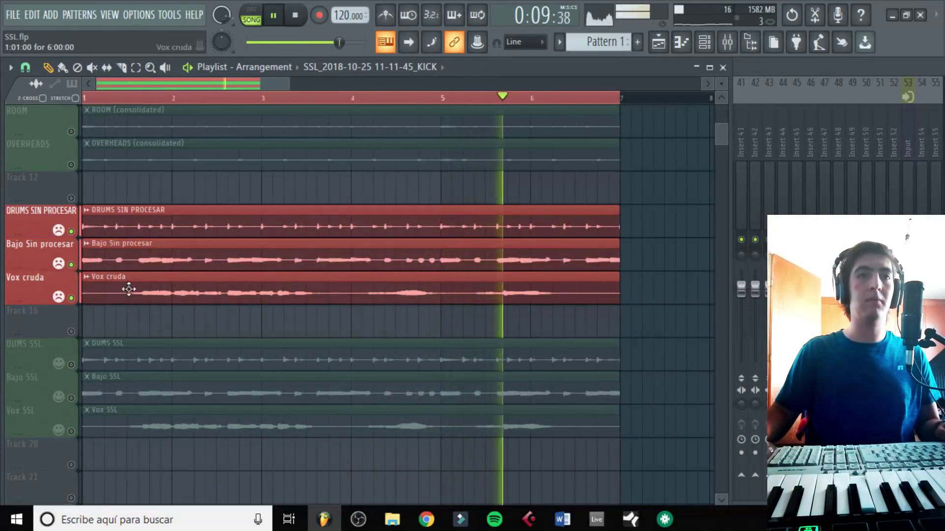
key(space)
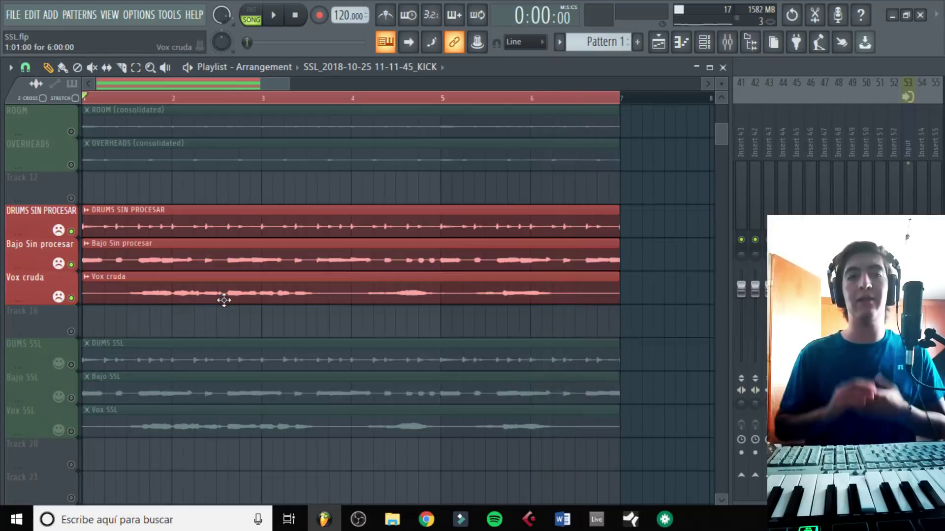